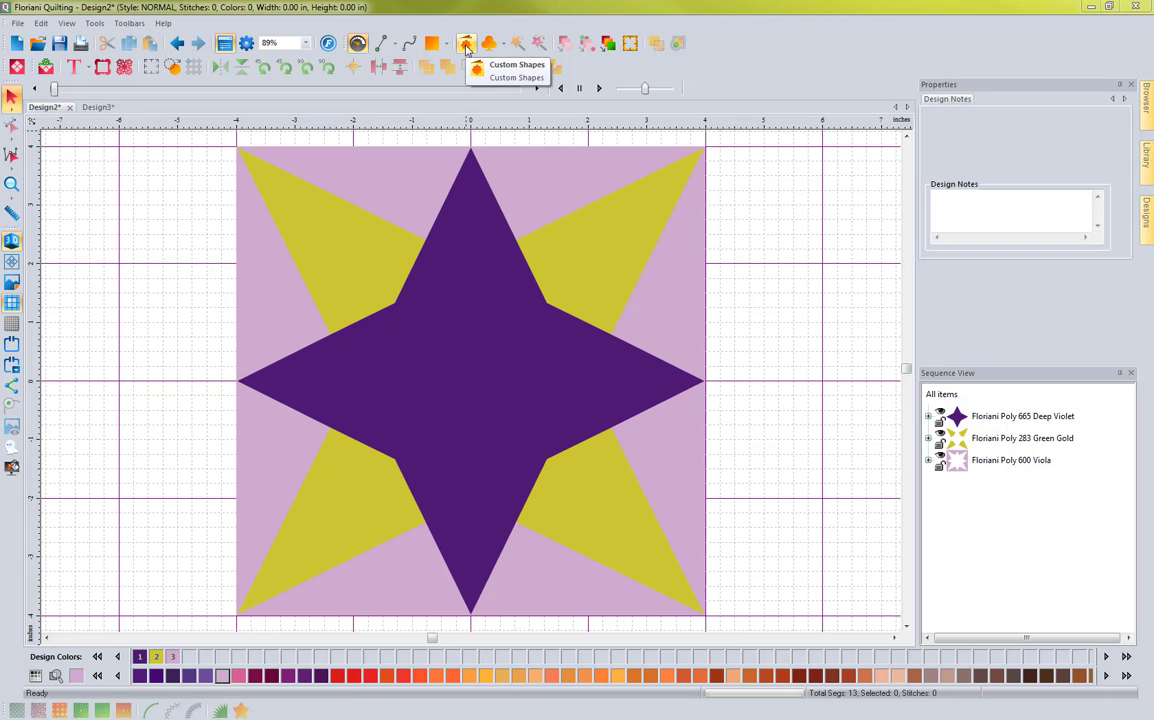
# Insert the Star 003 custom shape at the centre of the quilt block.
pyautogui.click(466, 45)
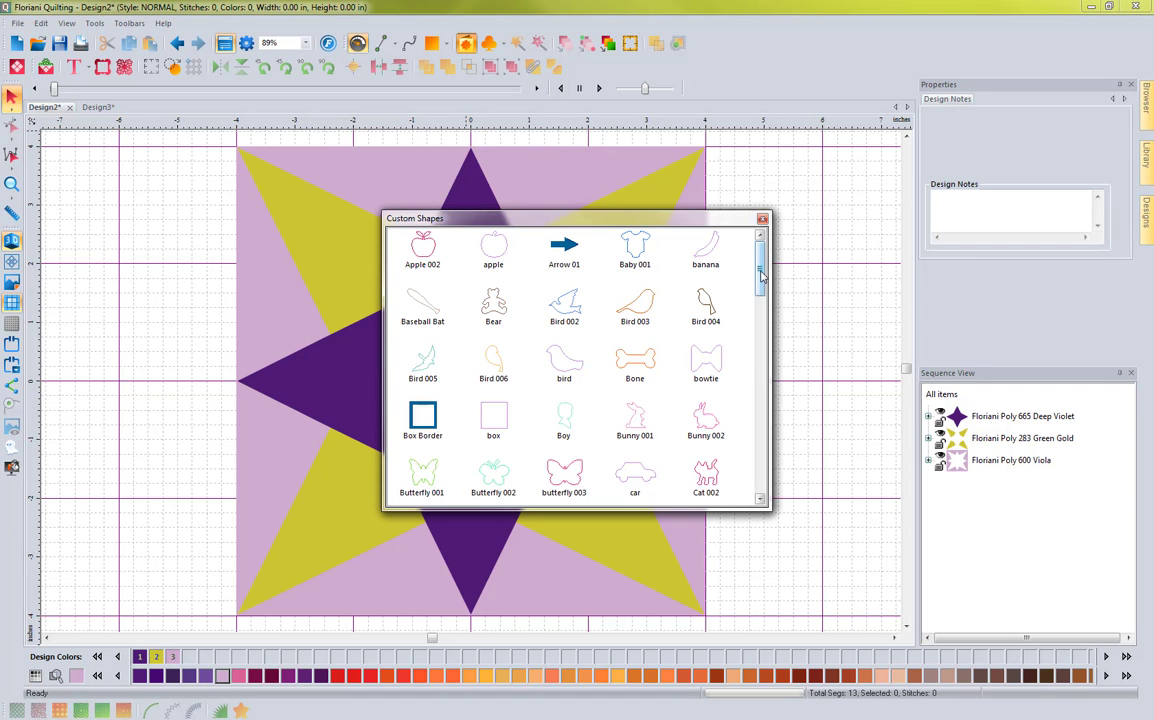
pyautogui.moveTo(762, 254); pyautogui.dragTo(745, 431)
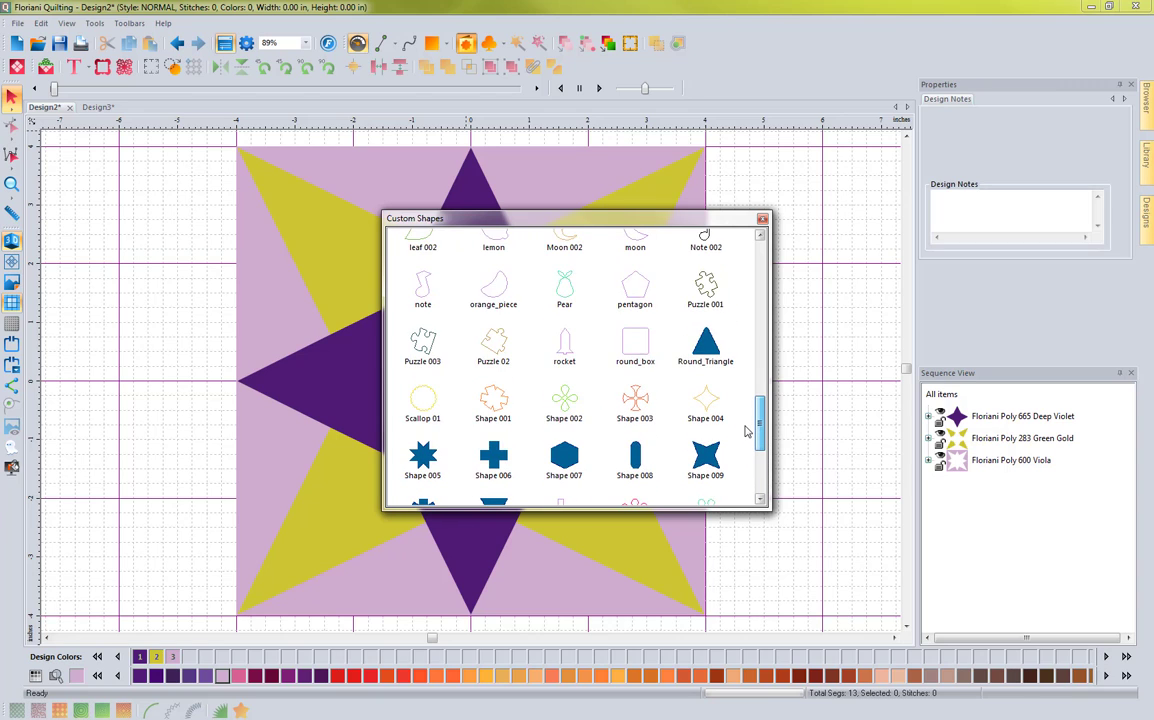
pyautogui.moveTo(745, 431); pyautogui.dragTo(745, 483)
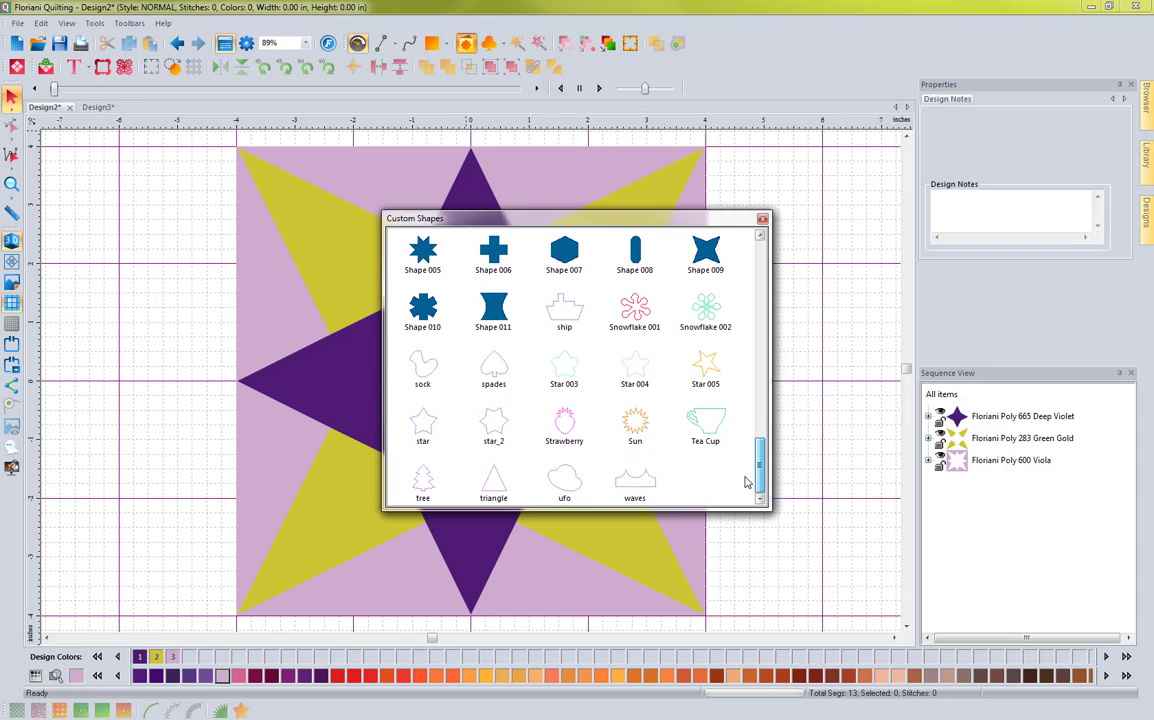
pyautogui.doubleClick(572, 378)
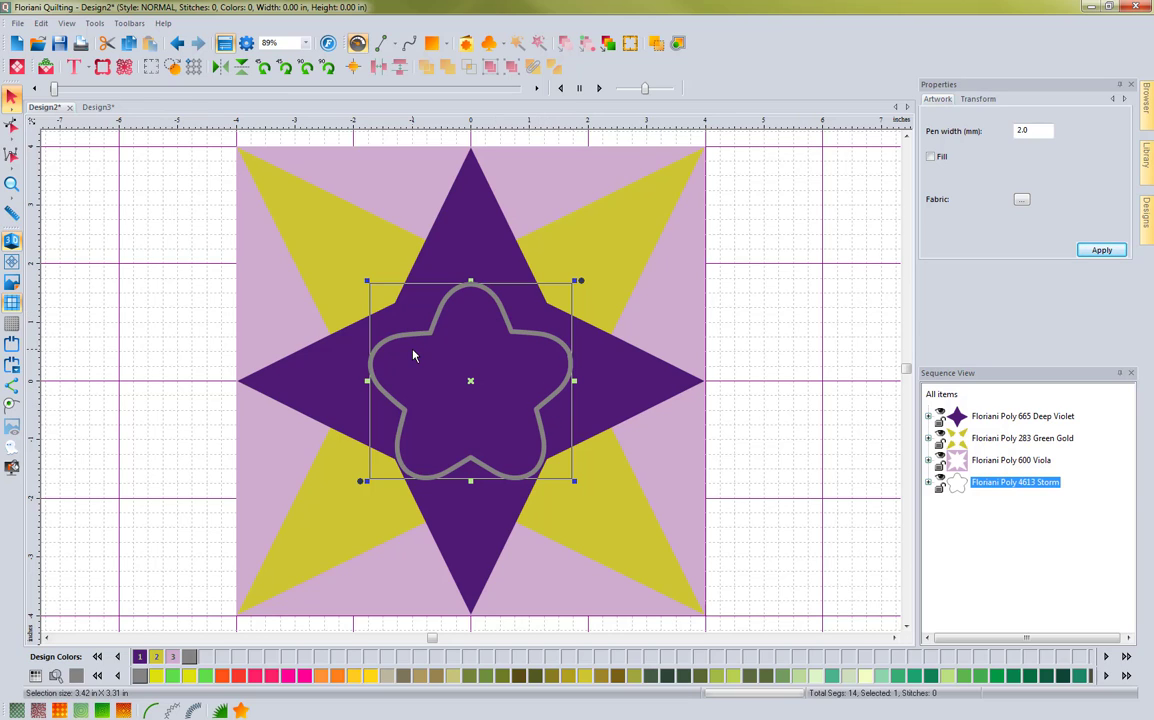
# Create a run stitch along the outline of the inserted Star 003 artwork.
pyautogui.click(928, 482)
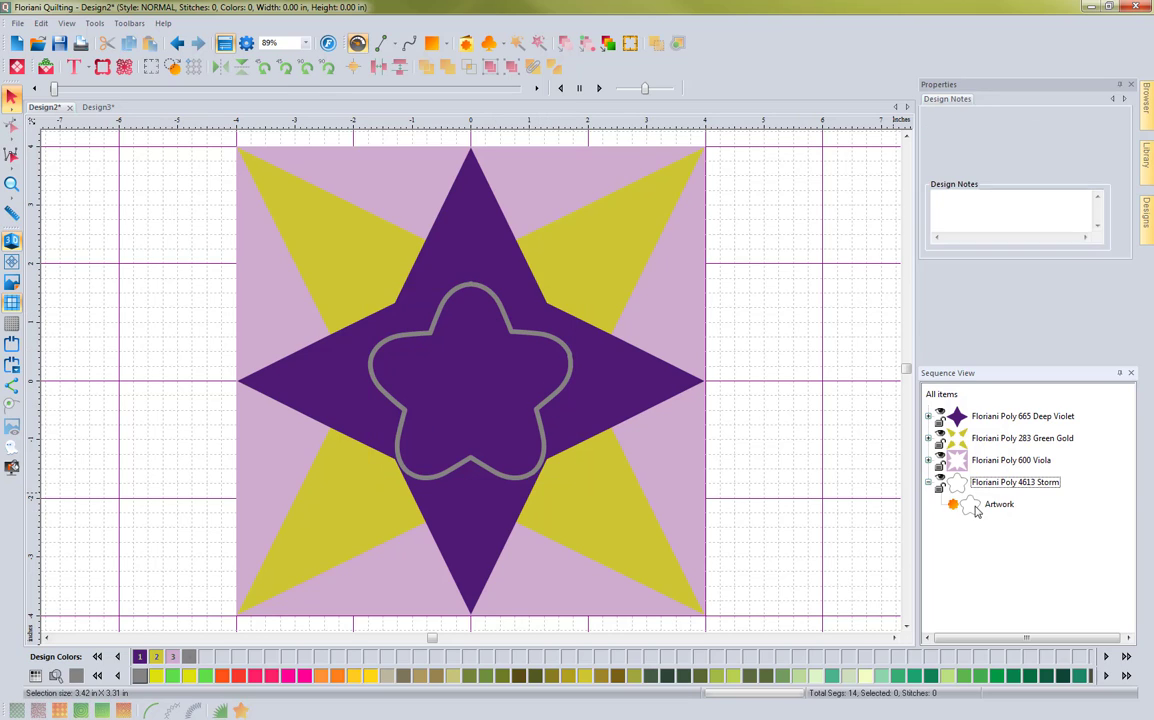
pyautogui.click(999, 504)
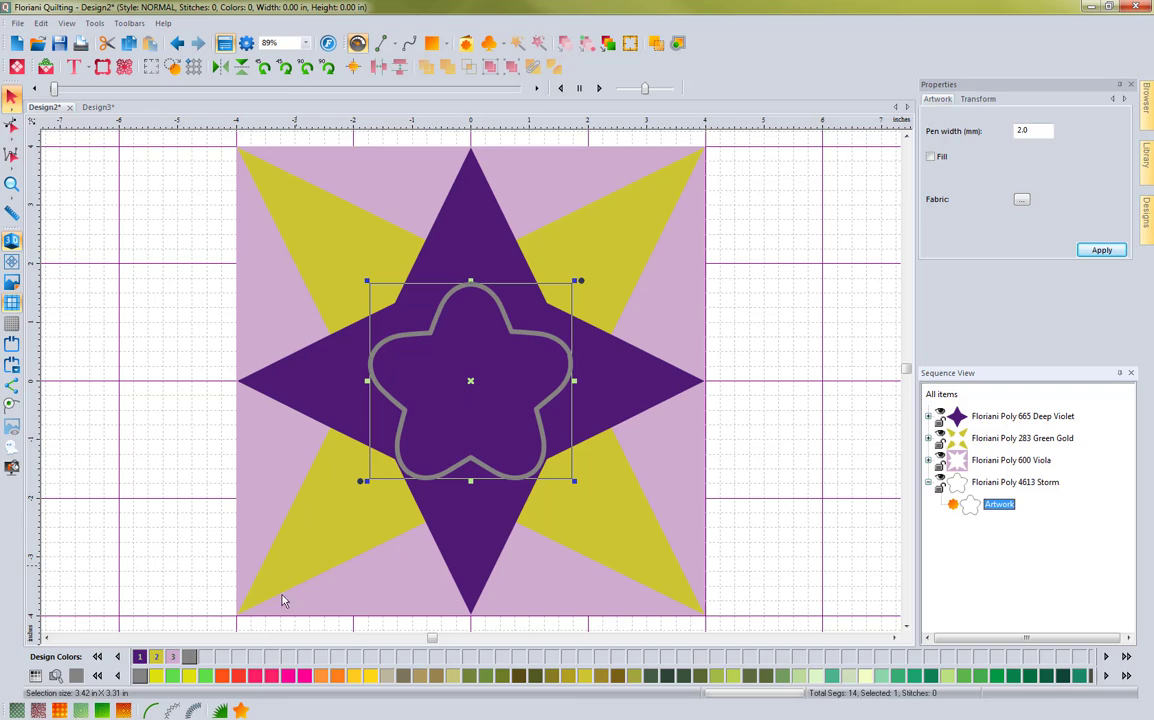
pyautogui.click(149, 711)
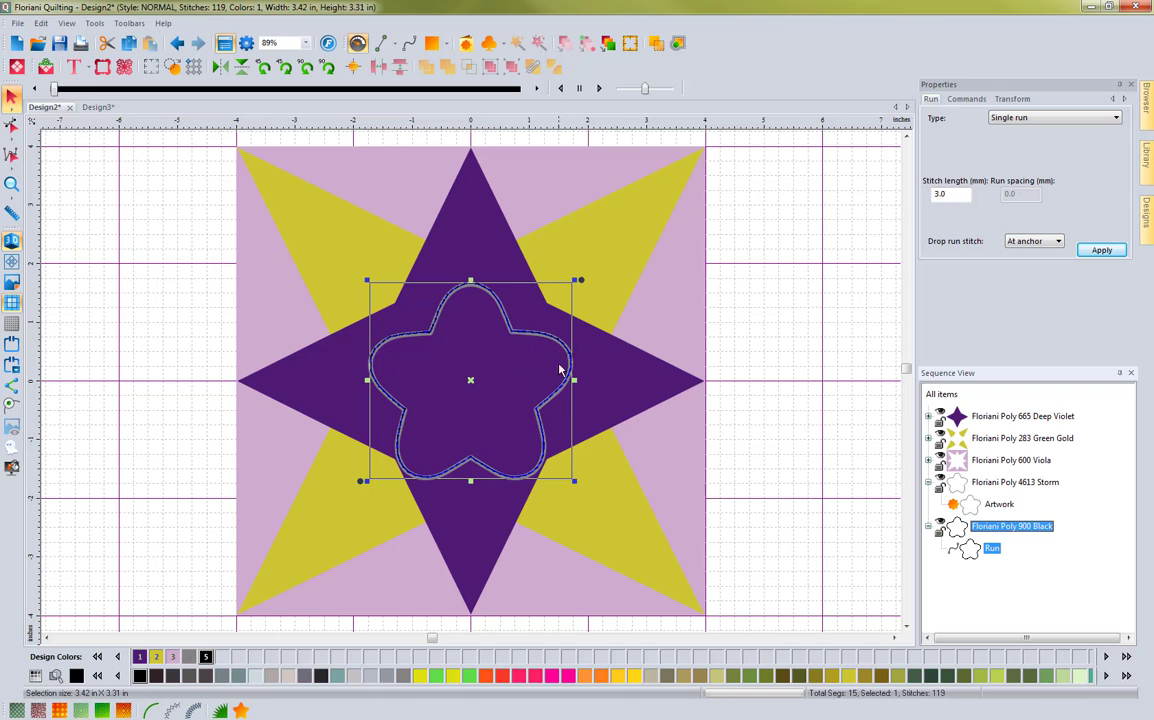
# Delete the original star artwork and recolour the remaining run stitch to Floriani Poly 665 Deep Violet.
pyautogui.click(998, 504)
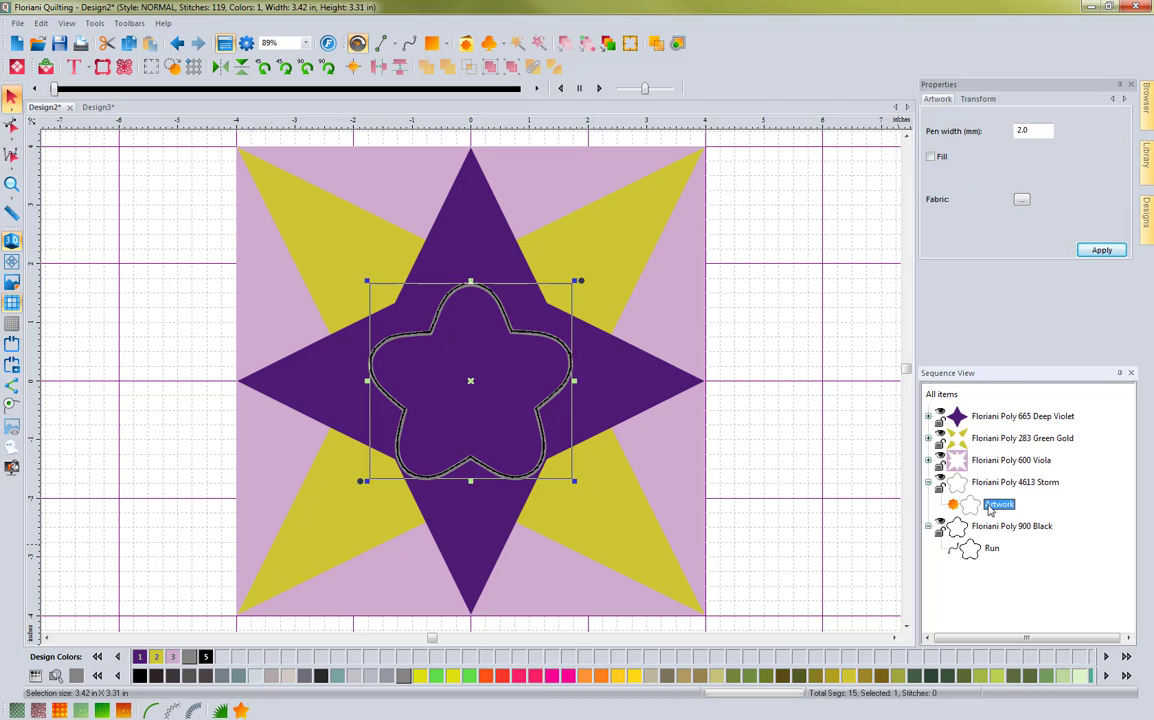
pyautogui.press('Delete')
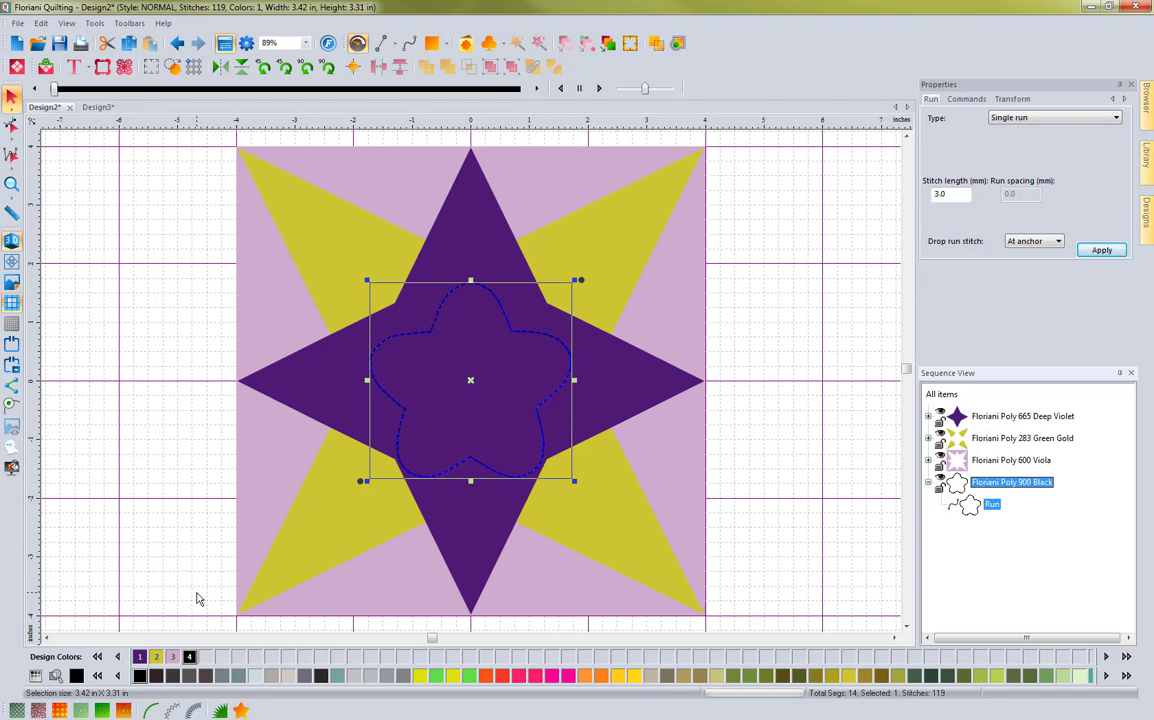
pyautogui.click(141, 657)
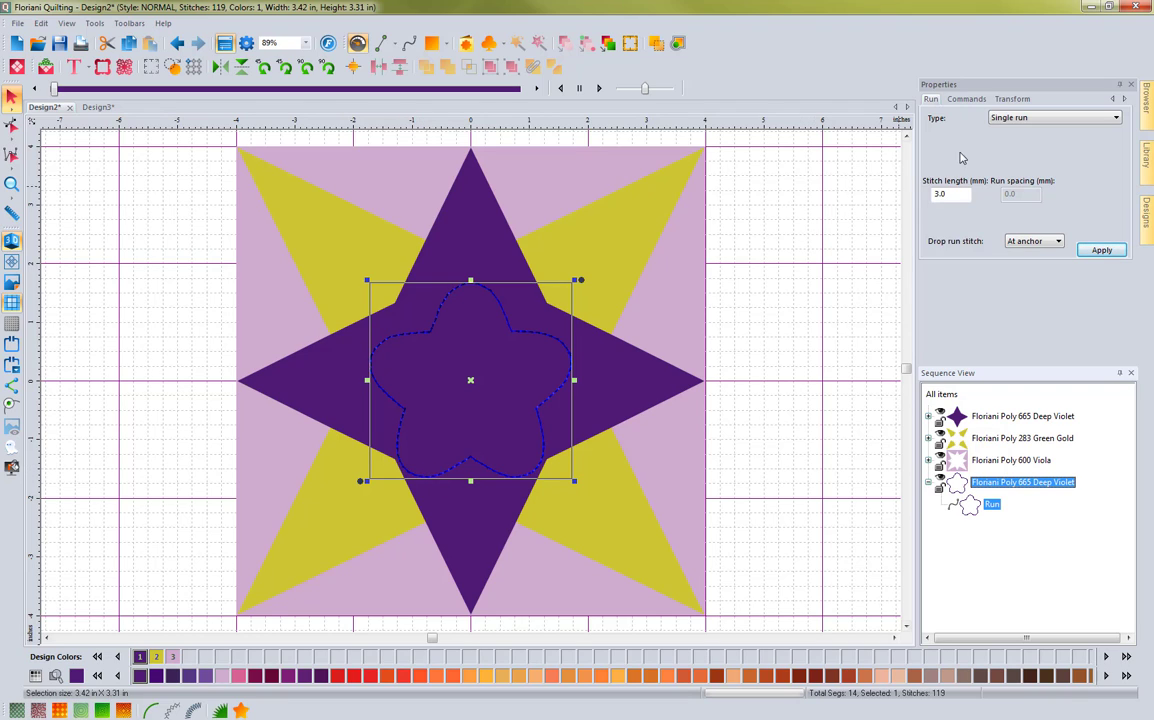
# Resize the star run stitch to a height of 0.75 in with its aspect ratio maintained.
pyautogui.click(1013, 100)
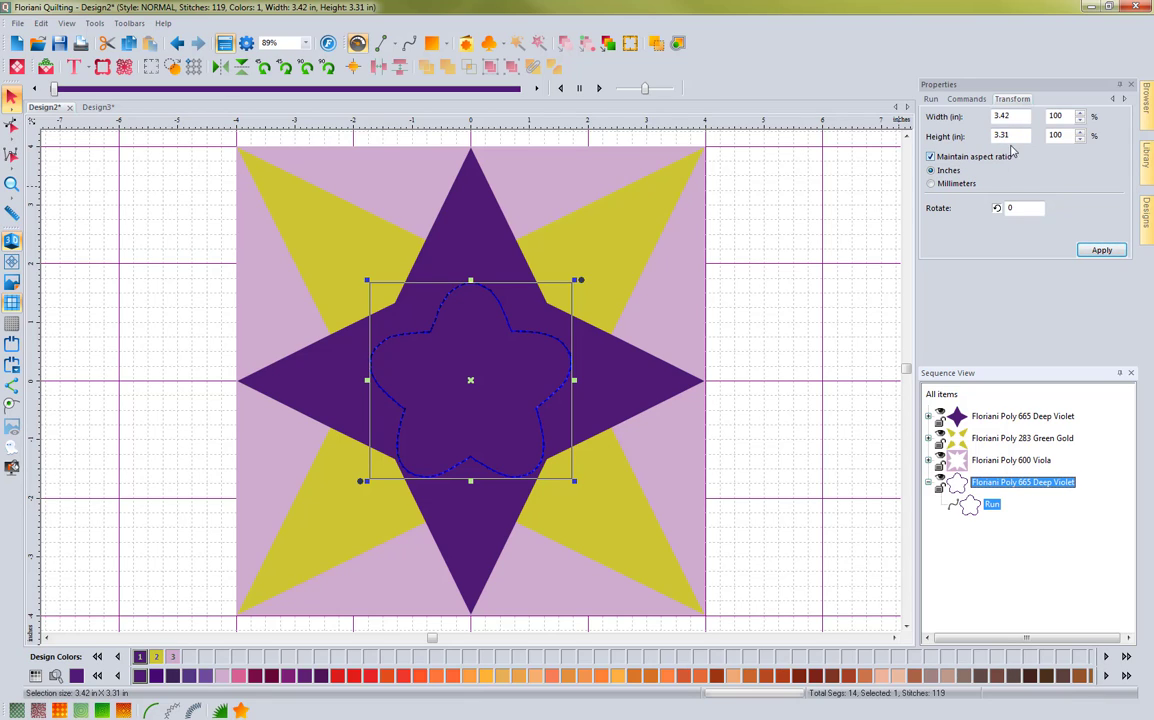
pyautogui.moveTo(1013, 135); pyautogui.dragTo(973, 134)
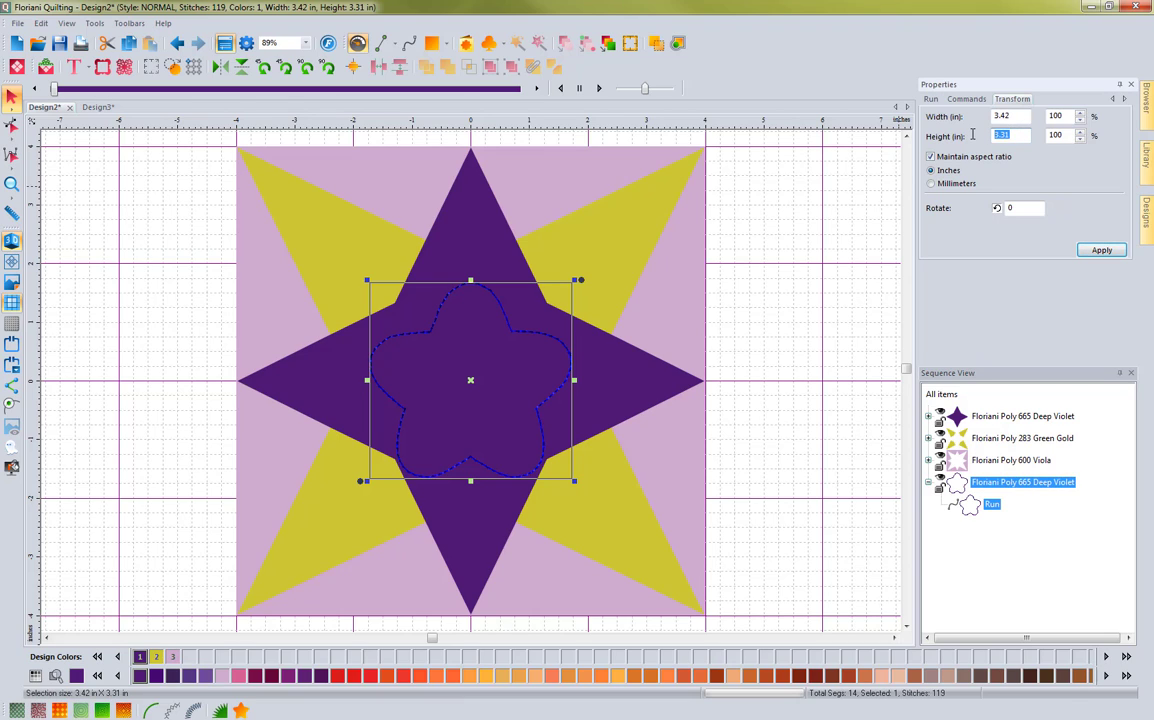
pyautogui.write('.75')
pyautogui.click(1101, 250)
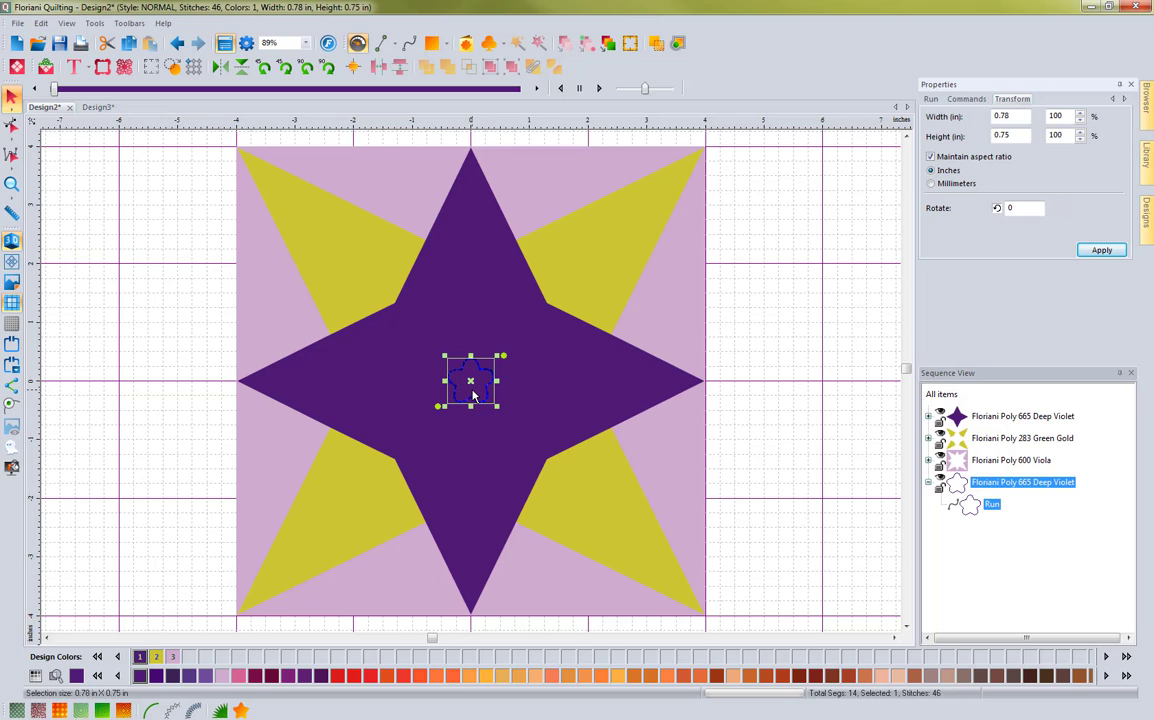
# Start a Repeat Design of the star, flipping every other one vertically, with a horizontal distance of -0.04 in.
pyautogui.click(195, 68)
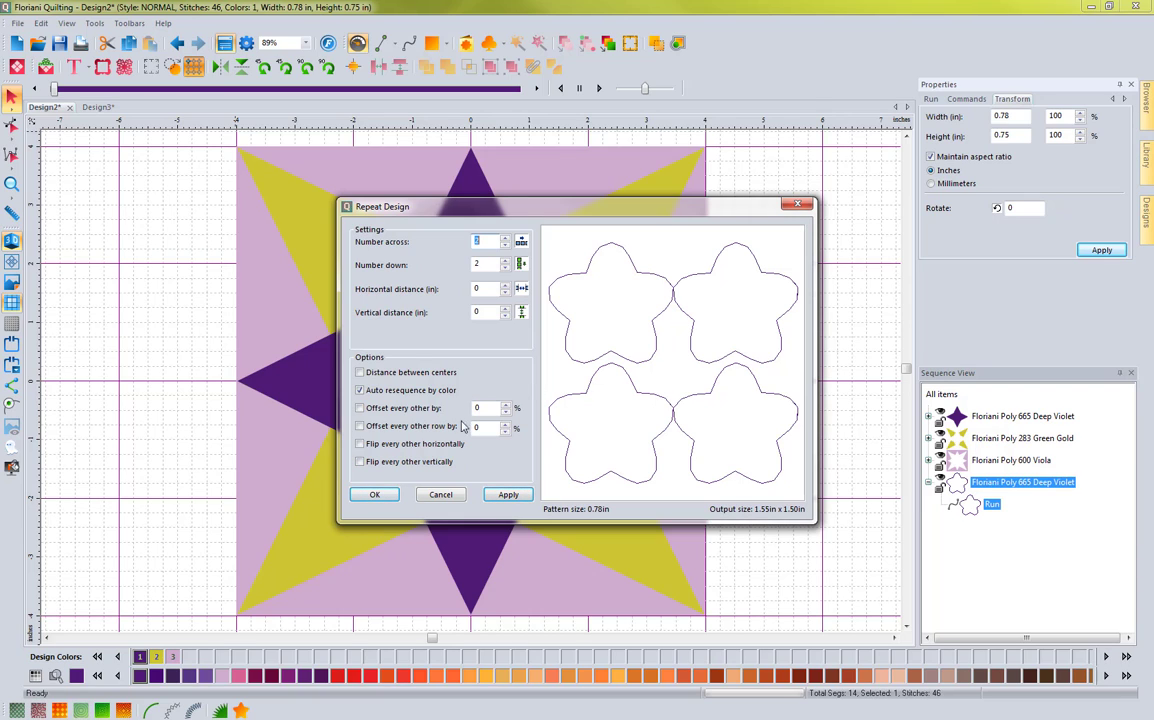
pyautogui.click(361, 462)
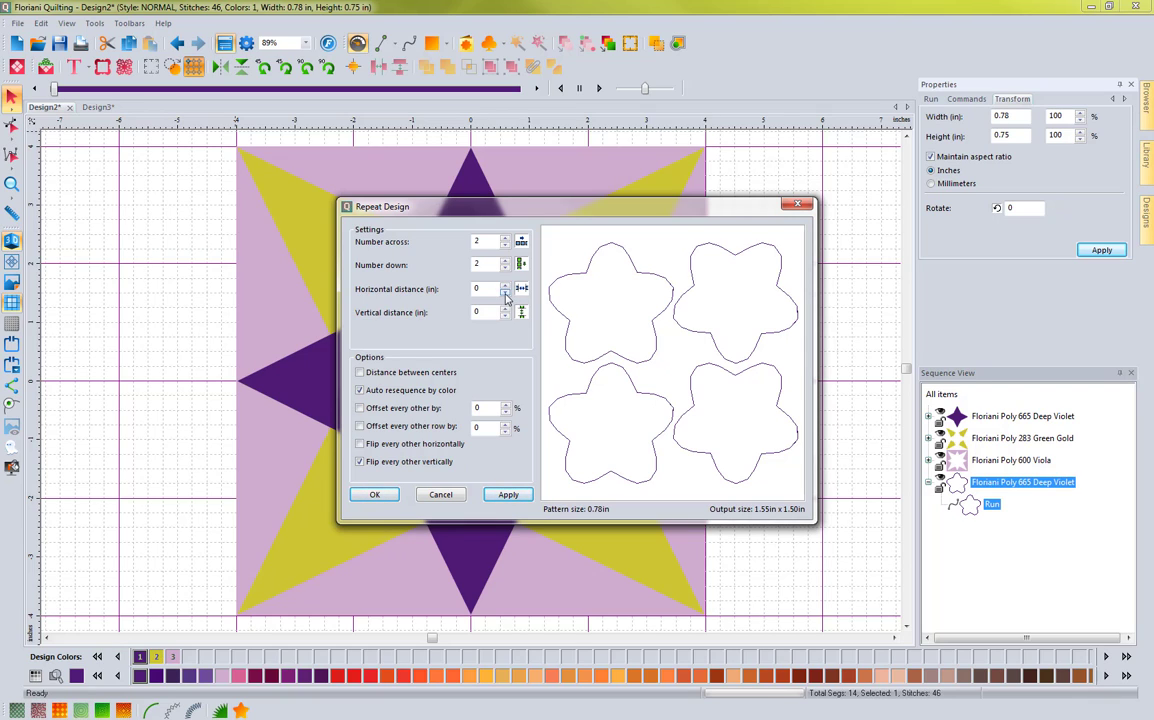
pyautogui.click(505, 293)
pyautogui.click(505, 293)
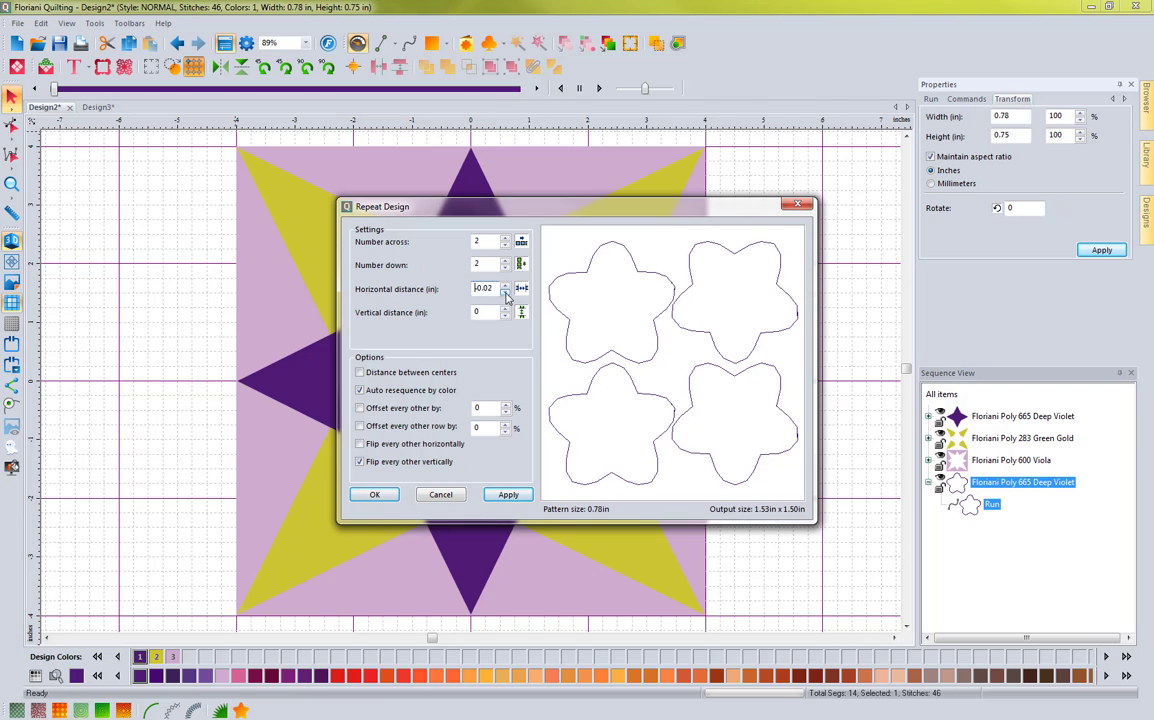
pyautogui.click(505, 293)
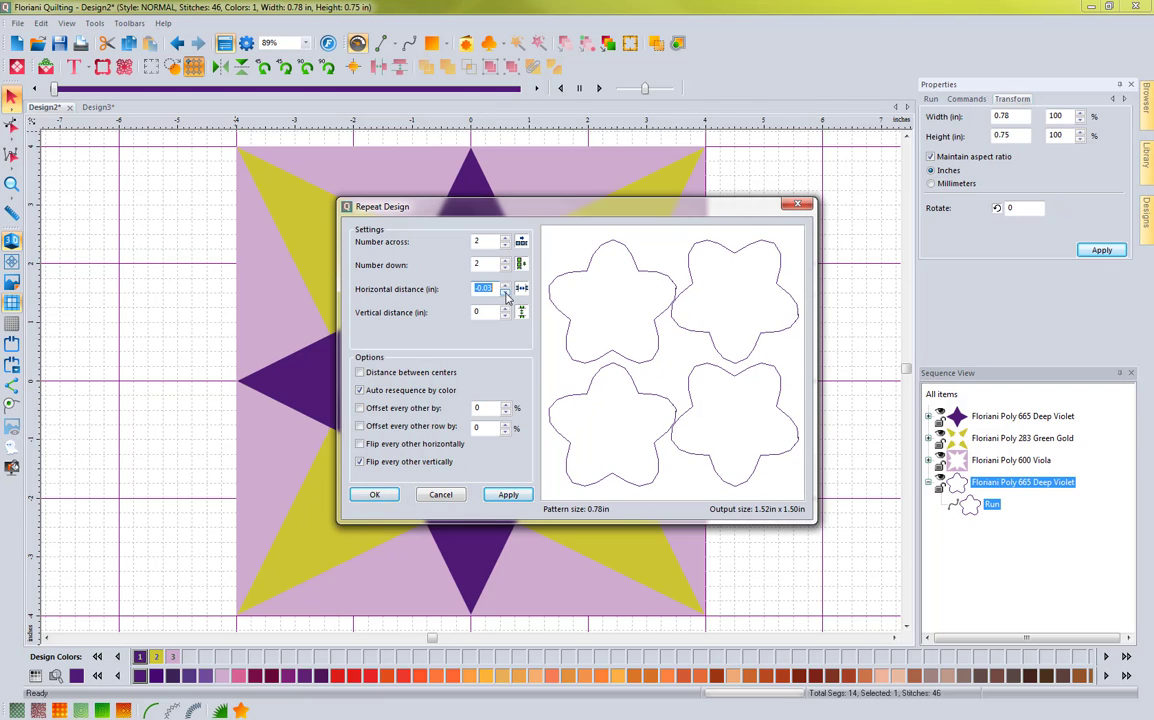
pyautogui.click(505, 293)
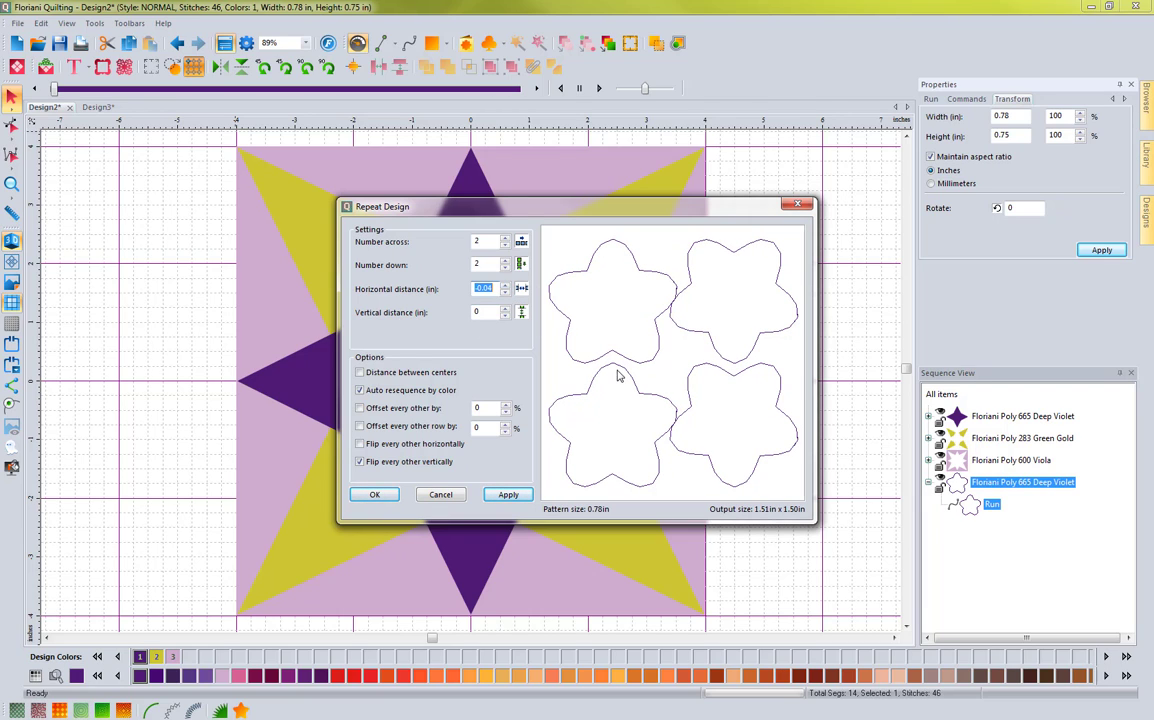
# Set the vertical distance between the repeated stars to -0.07 in.
pyautogui.click(506, 316)
pyautogui.click(506, 316)
pyautogui.click(506, 316)
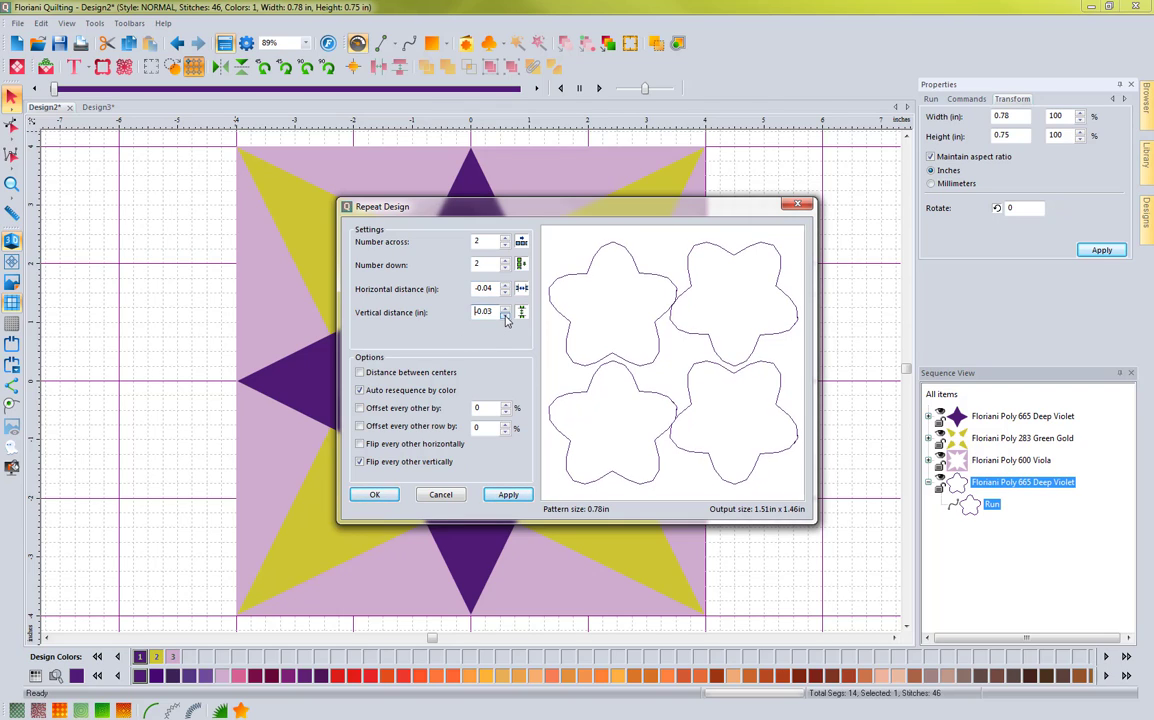
pyautogui.click(506, 316)
pyautogui.click(506, 316)
pyautogui.click(506, 316)
pyautogui.click(506, 316)
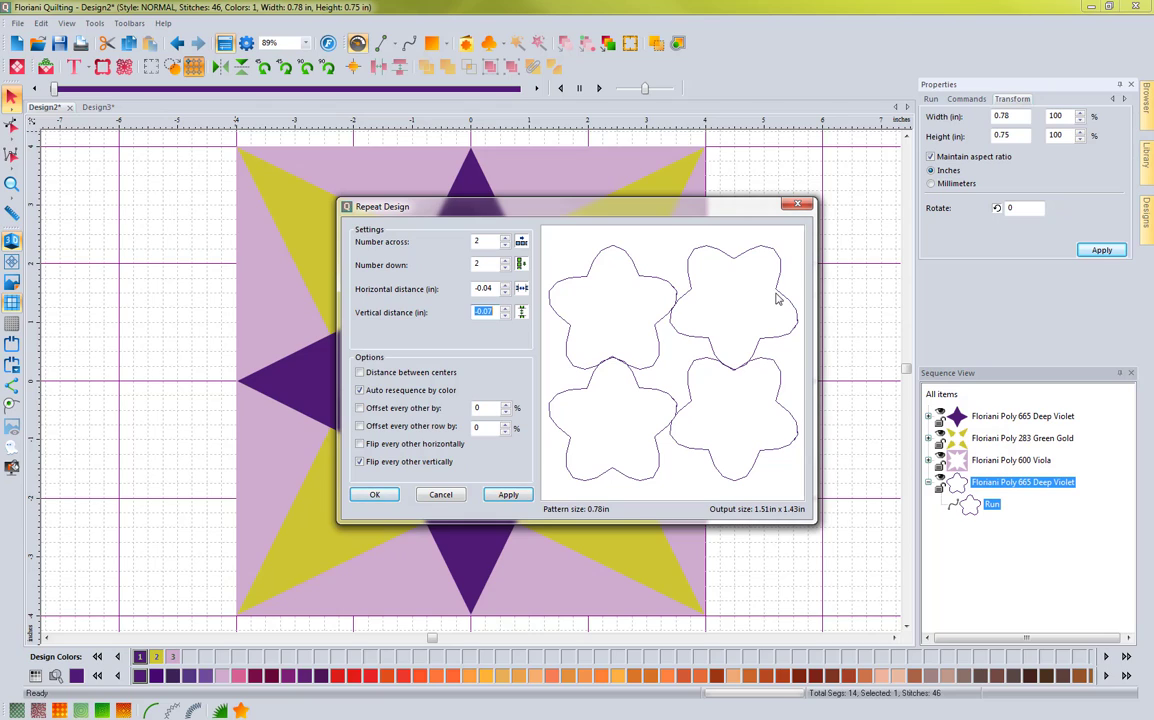
# Set the number of stars across to 10.
pyautogui.click(505, 238)
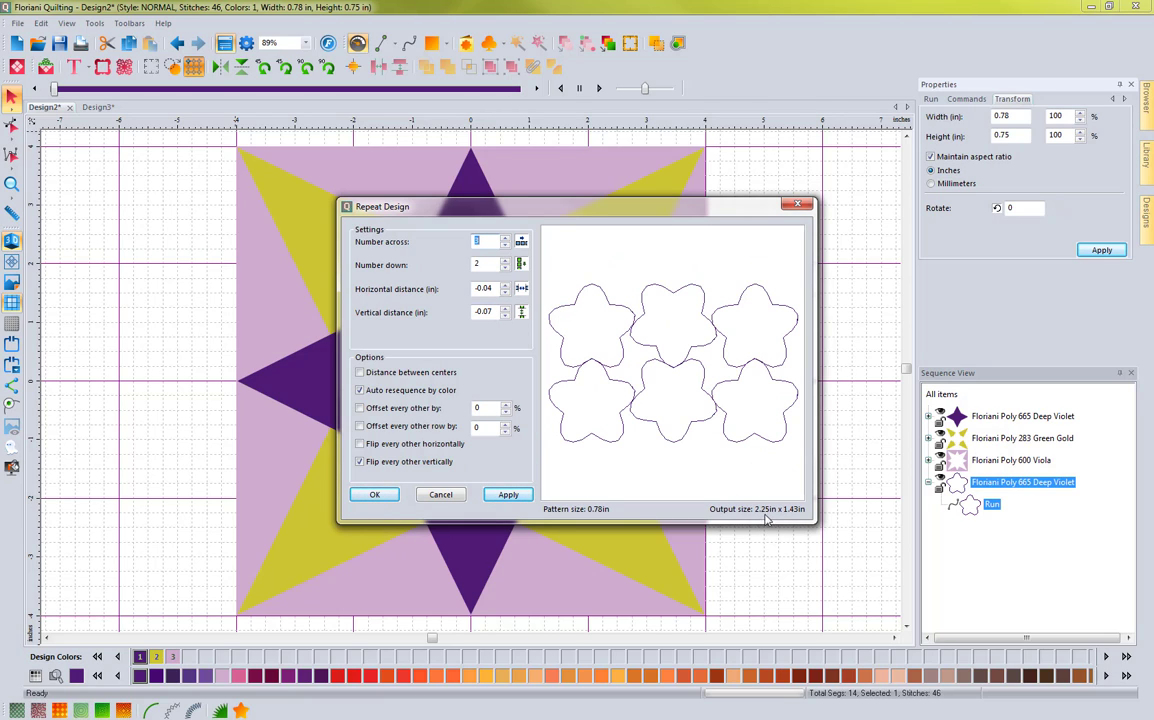
pyautogui.click(505, 239)
pyautogui.click(505, 239)
pyautogui.click(505, 239)
pyautogui.click(505, 239)
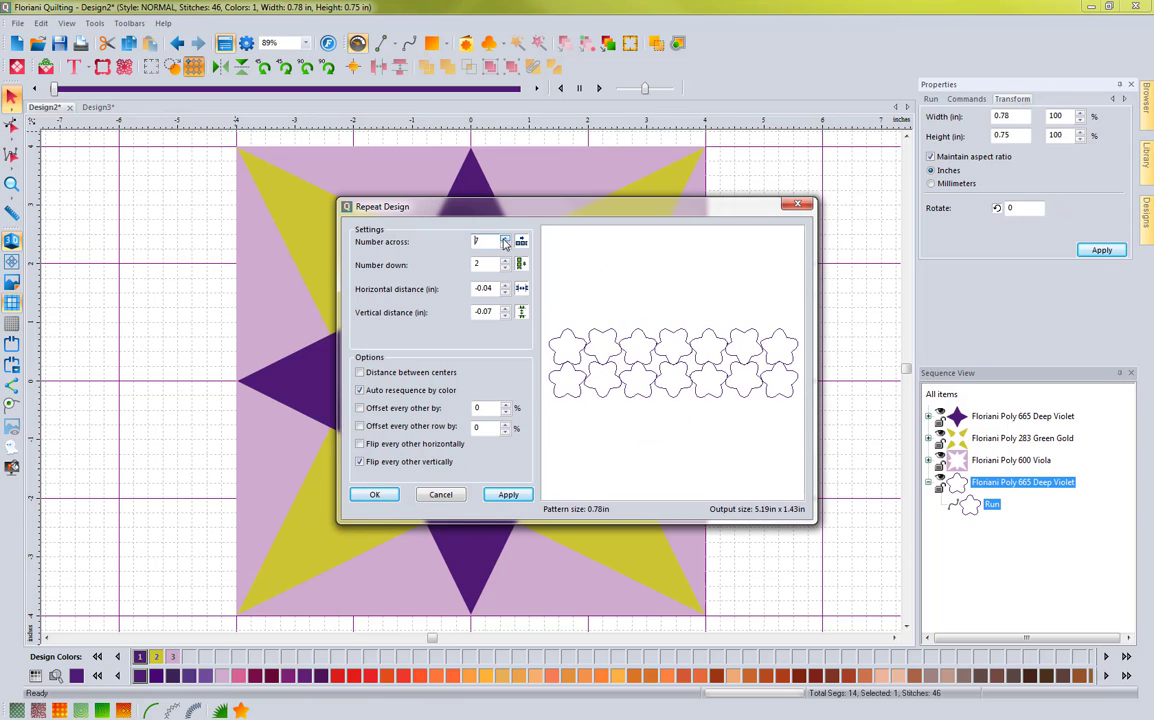
pyautogui.click(505, 239)
pyautogui.click(505, 239)
pyautogui.click(505, 239)
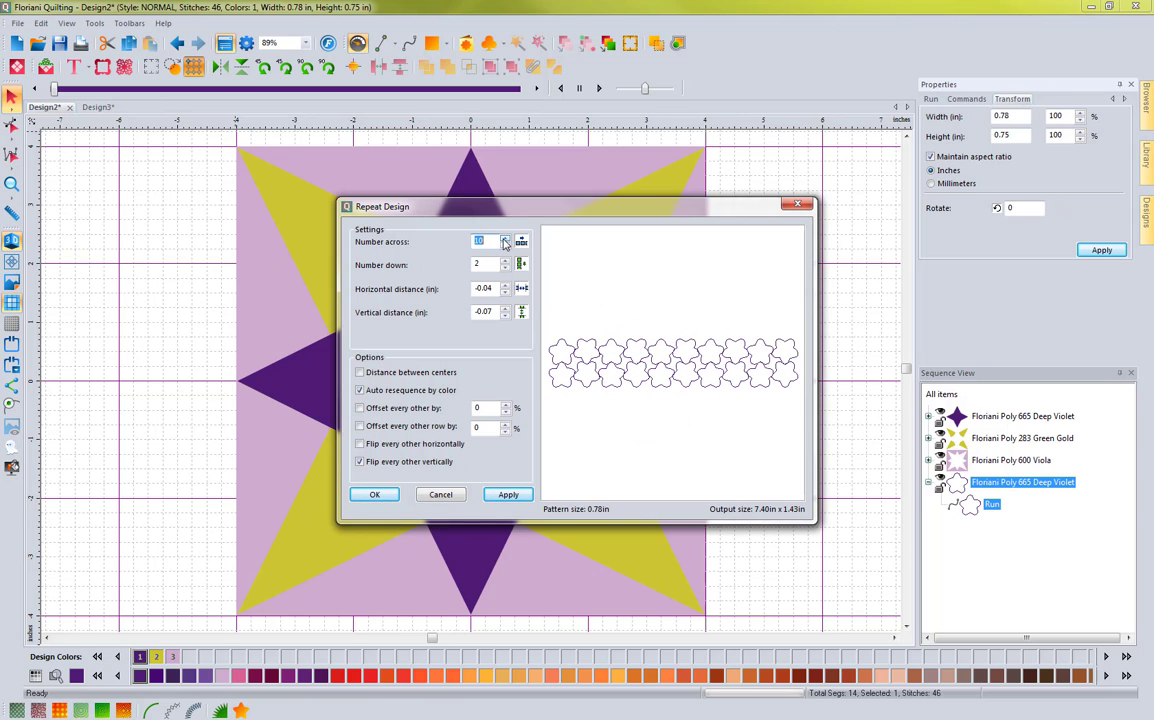
pyautogui.click(505, 239)
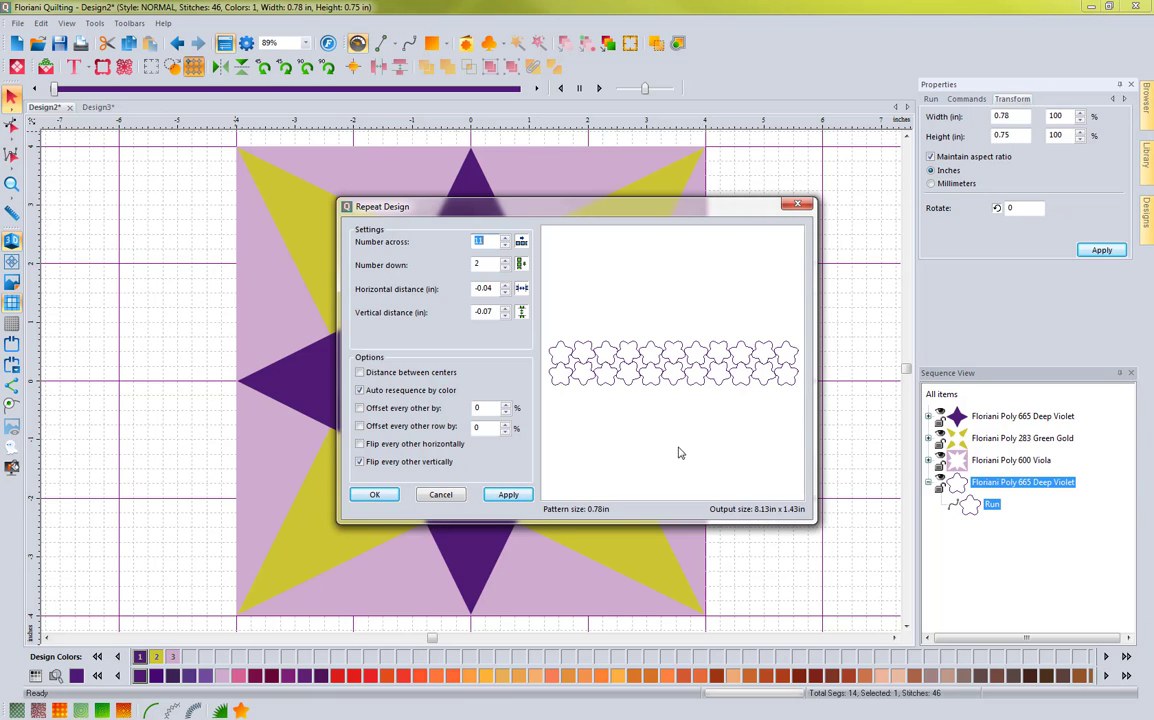
pyautogui.click(505, 245)
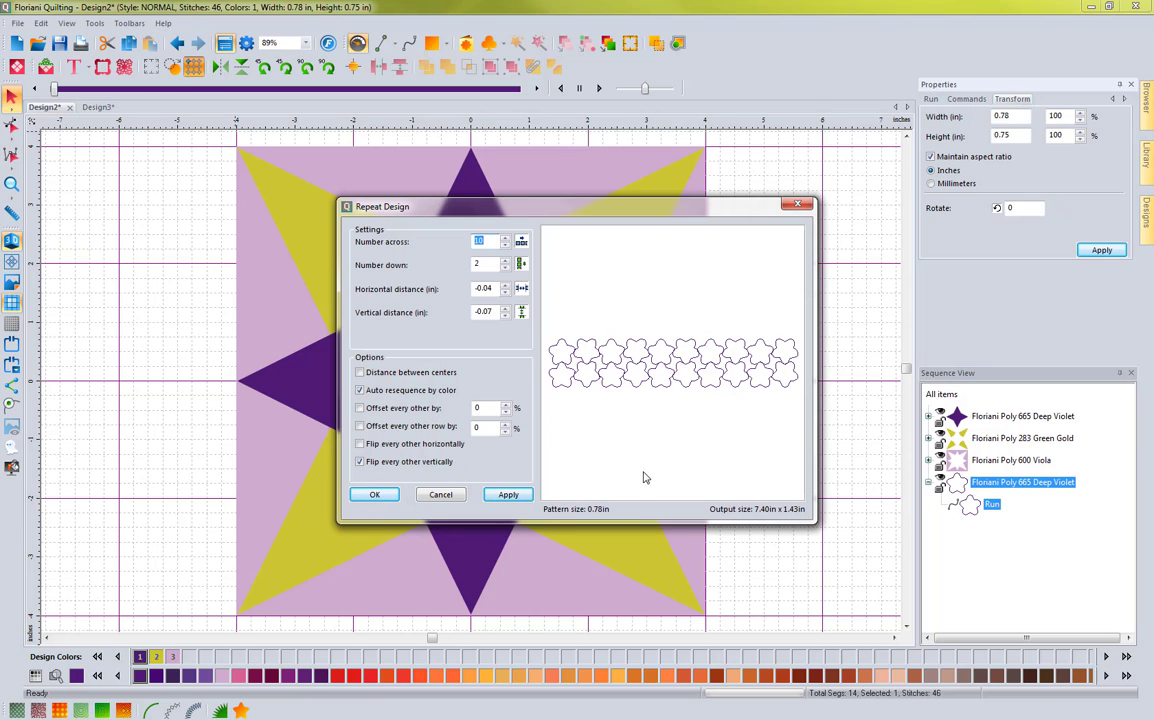
# Set the number of stars down to 11 and generate the repeated pattern.
pyautogui.click(505, 262)
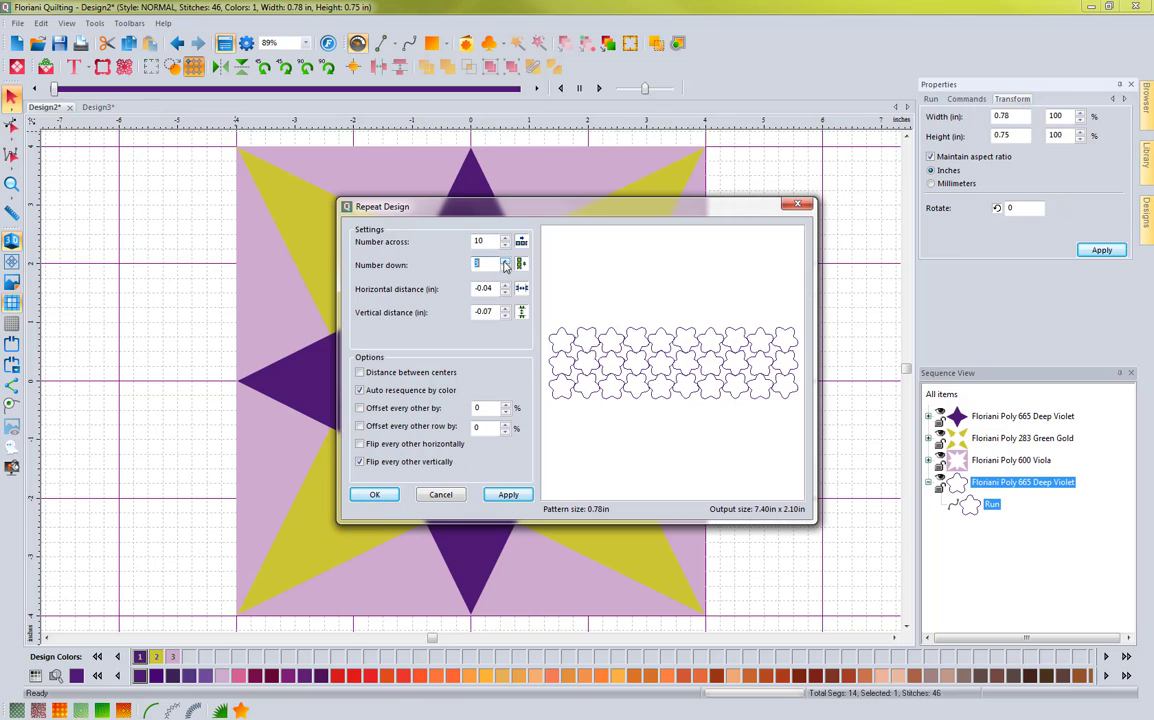
pyautogui.click(505, 262)
pyautogui.click(505, 262)
pyautogui.click(505, 262)
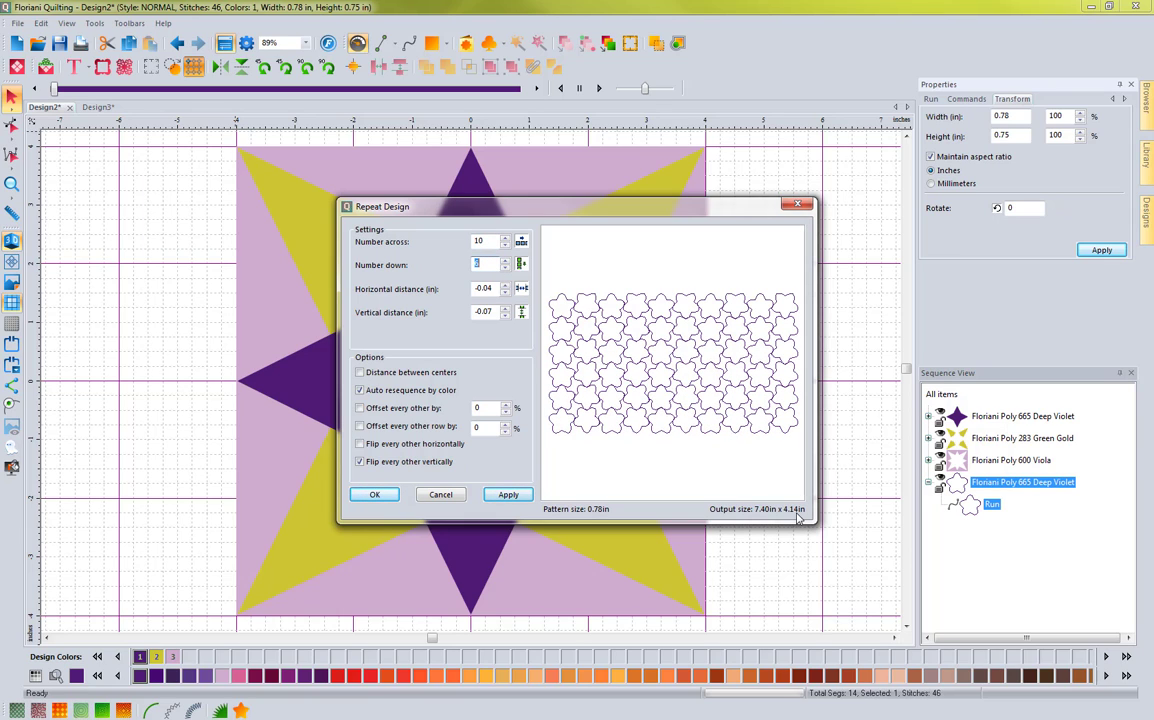
pyautogui.click(505, 262)
pyautogui.click(505, 262)
pyautogui.click(505, 262)
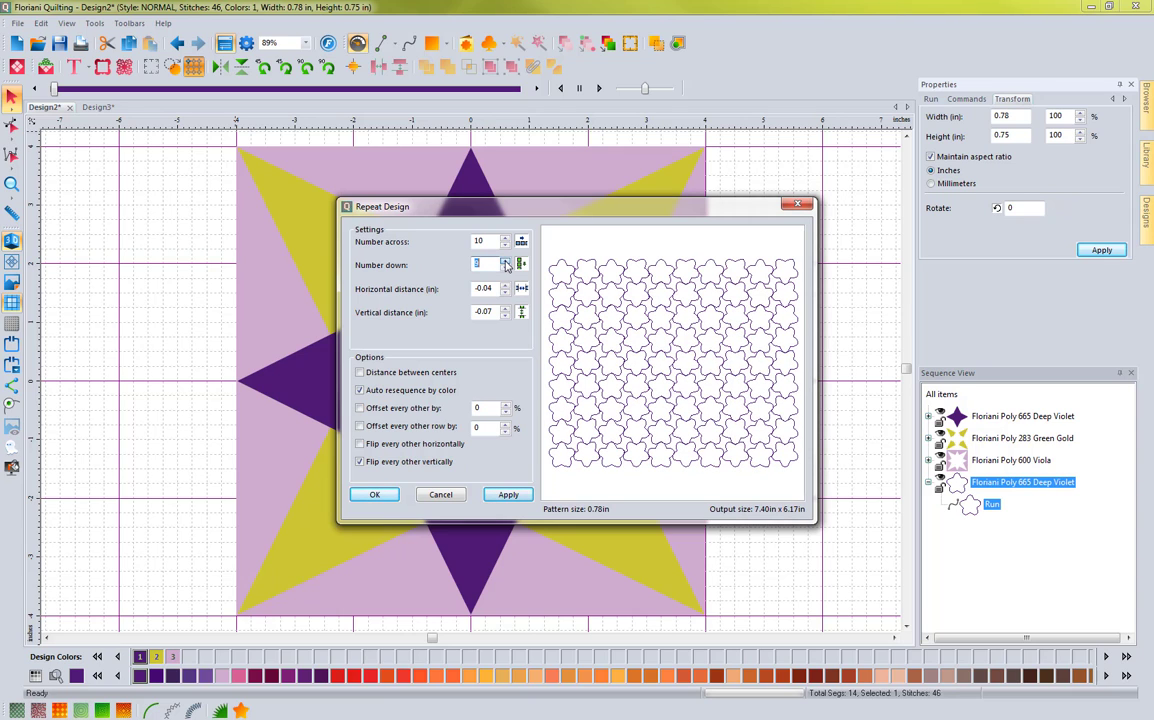
pyautogui.click(505, 262)
pyautogui.click(505, 262)
pyautogui.click(505, 262)
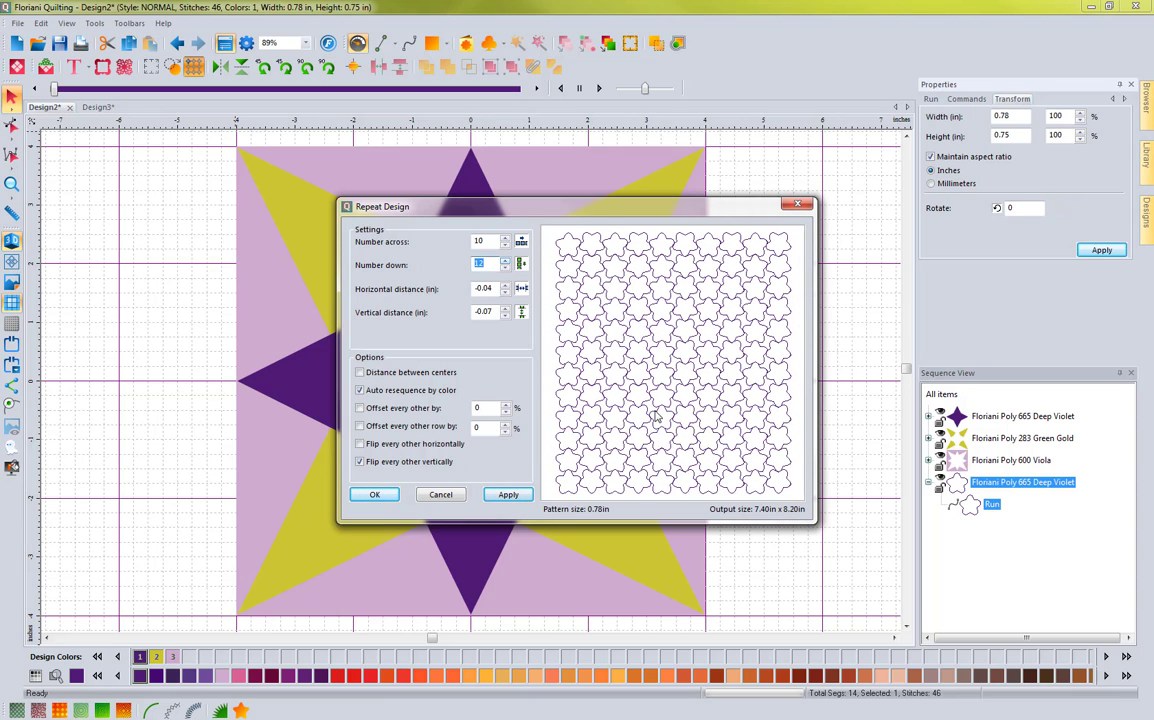
pyautogui.click(505, 268)
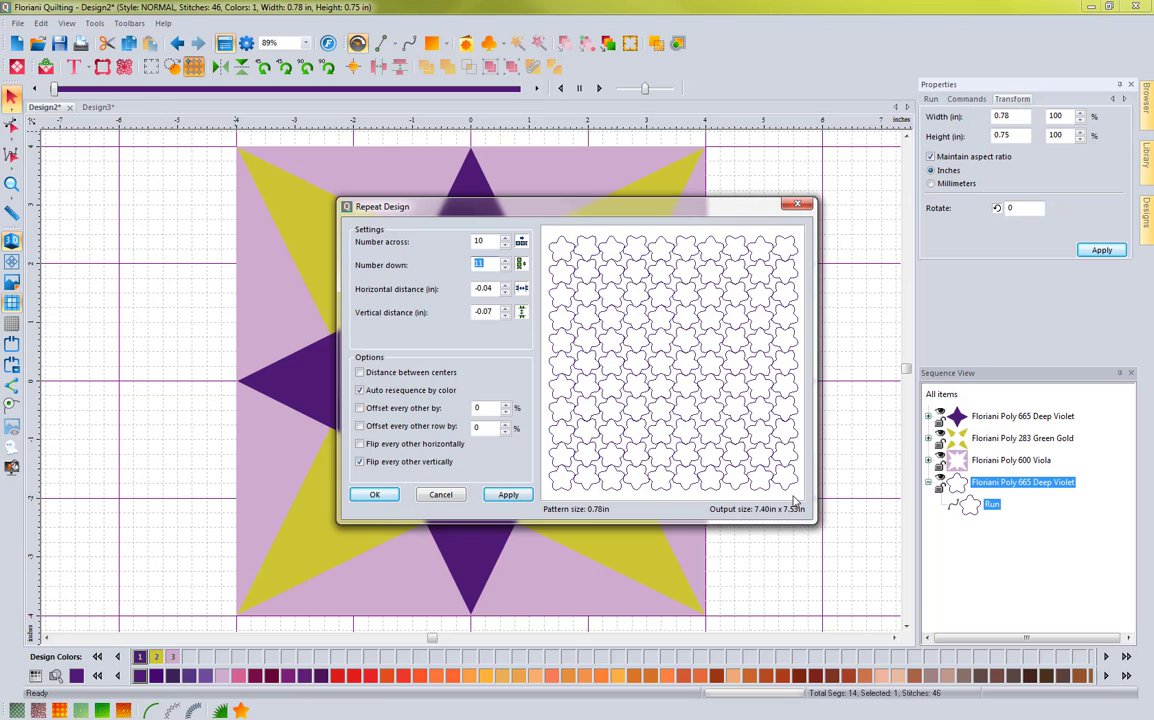
pyautogui.click(375, 497)
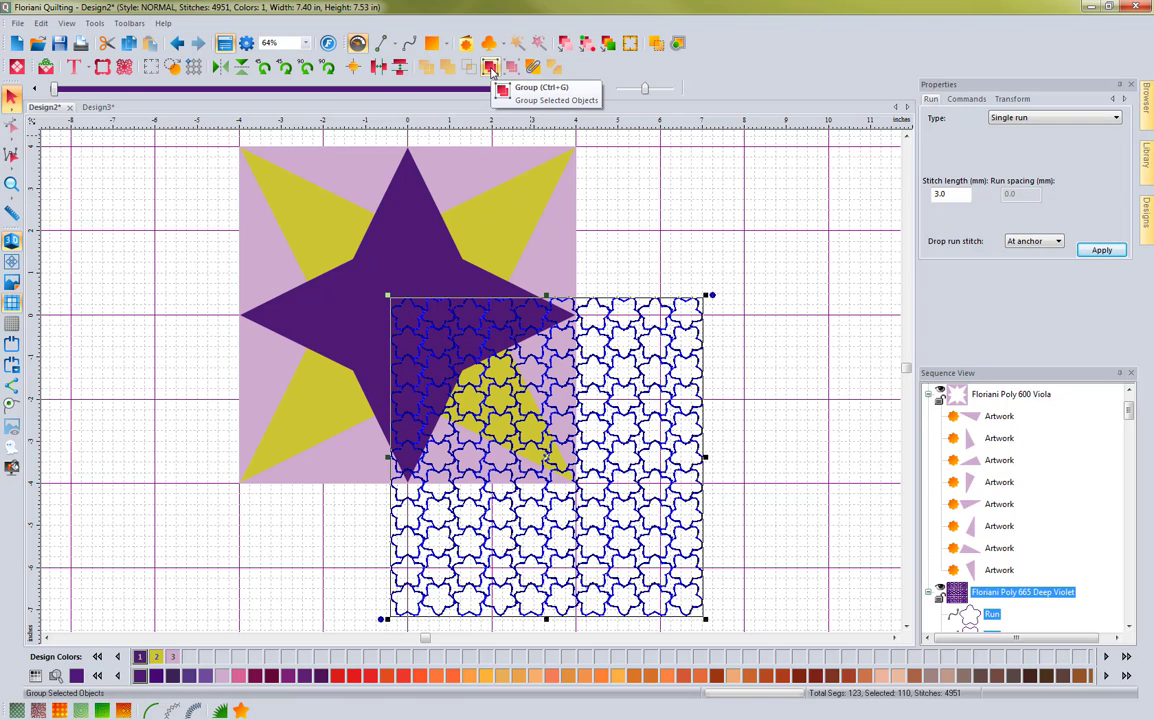
# Group all the repeated stars and reselect the pattern as a single object.
pyautogui.click(642, 212)
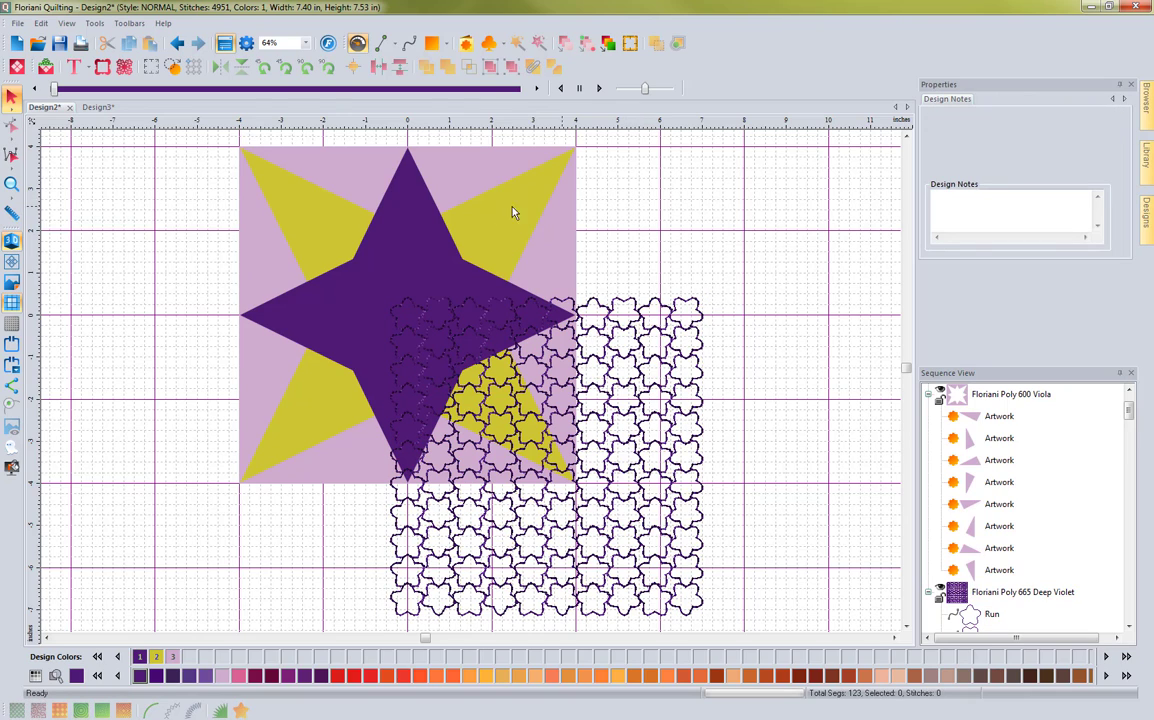
pyautogui.click(696, 414)
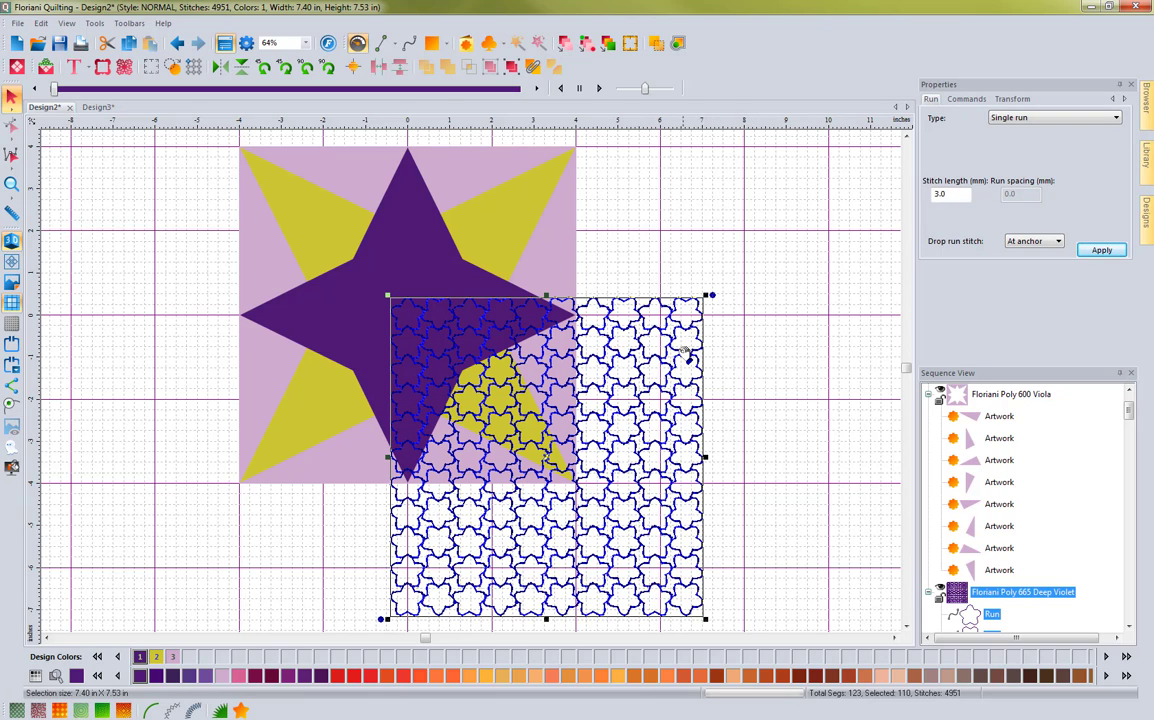
pyautogui.click(755, 377)
pyautogui.click(574, 389)
# Resize the star pattern to 8 by 8 in without maintaining the aspect ratio, and center it over the quilt block.
pyautogui.click(1012, 99)
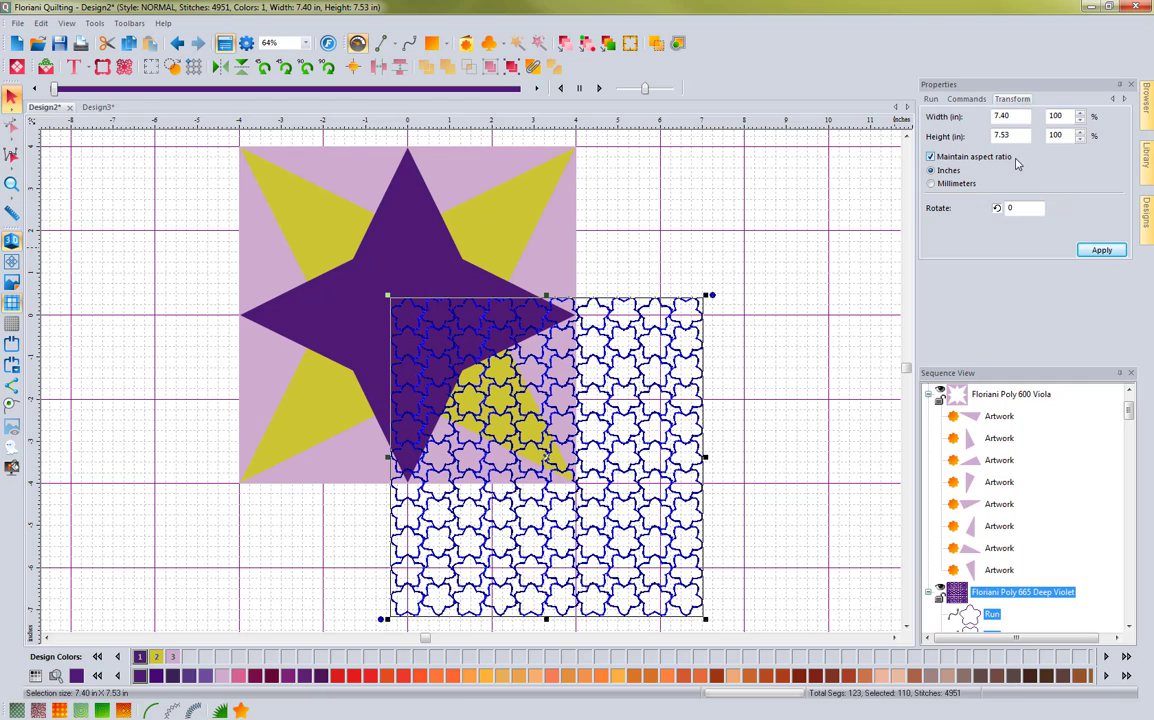
pyautogui.click(931, 157)
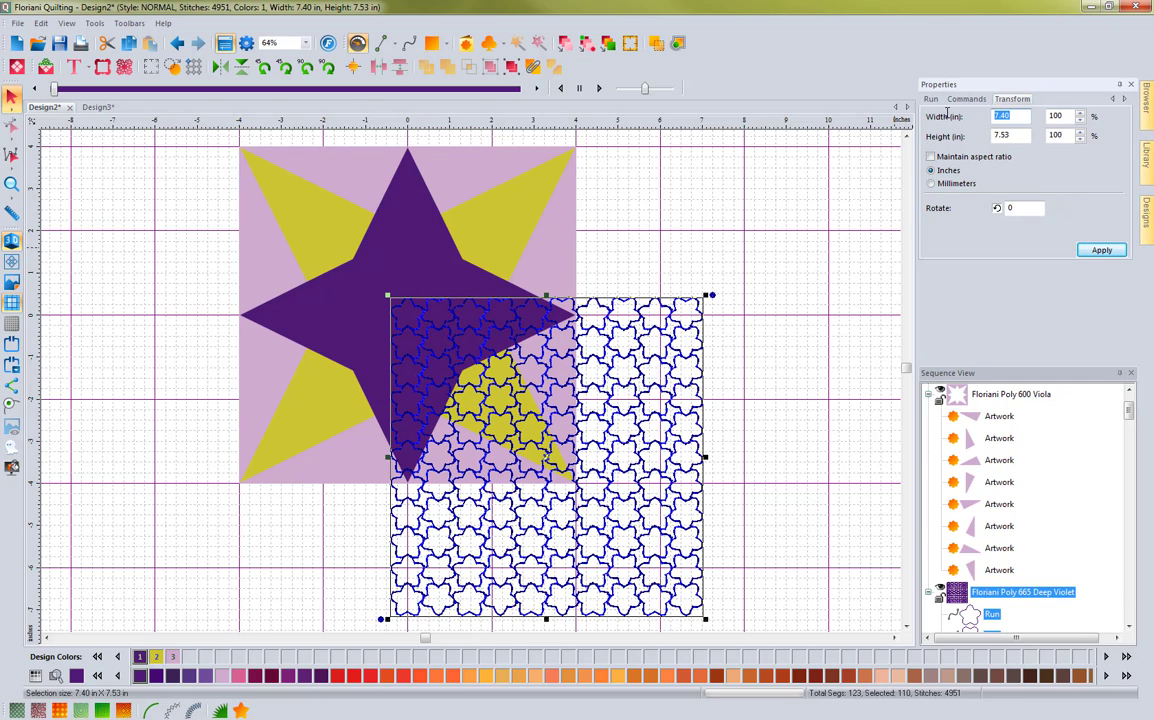
pyautogui.write('8')
pyautogui.press('Tab')
pyautogui.write('8')
pyautogui.click(1101, 251)
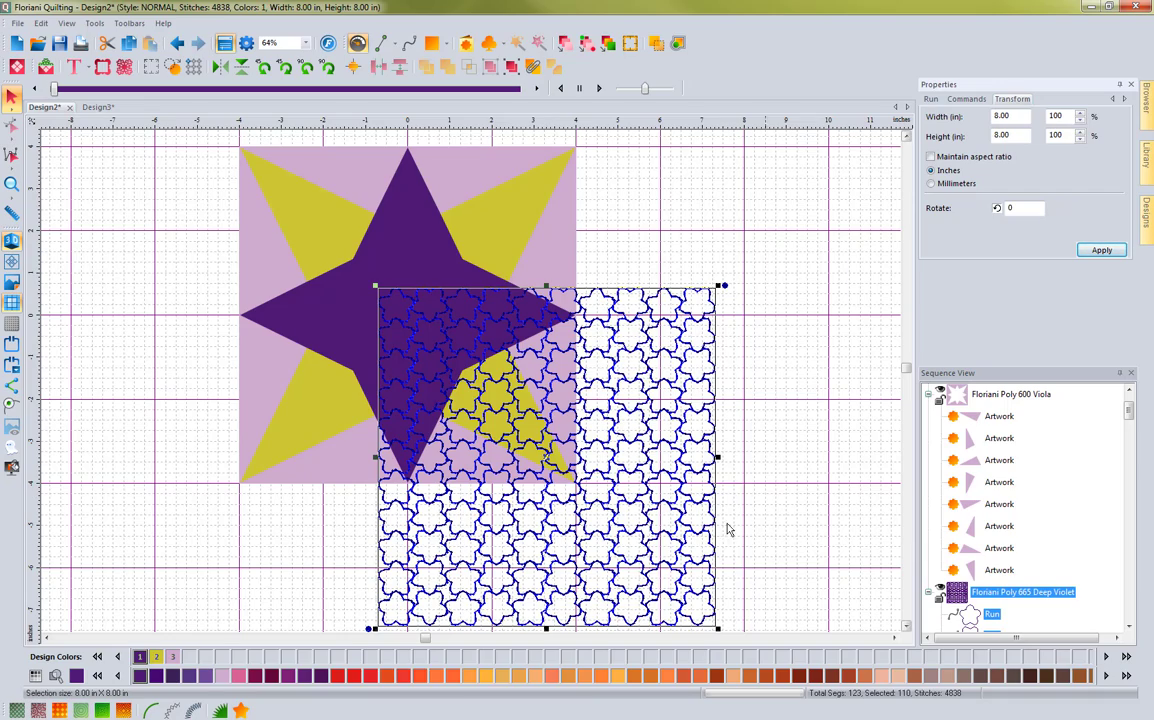
pyautogui.moveTo(548, 458); pyautogui.dragTo(408, 316)
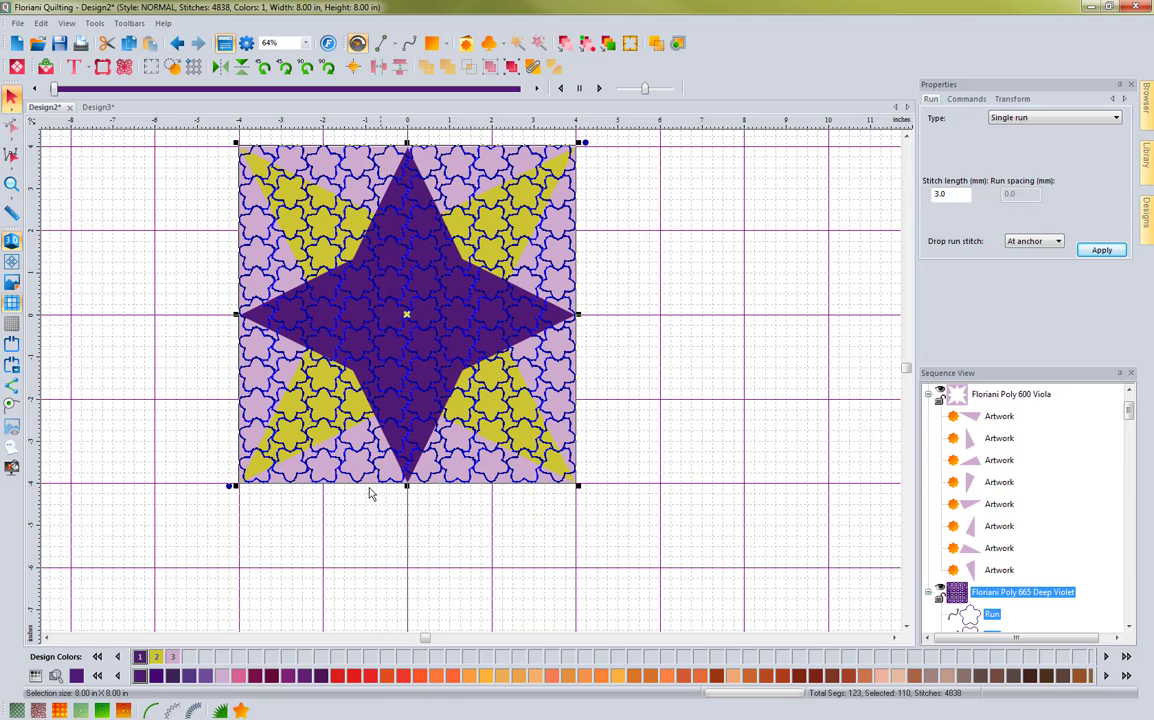
pyautogui.click(330, 542)
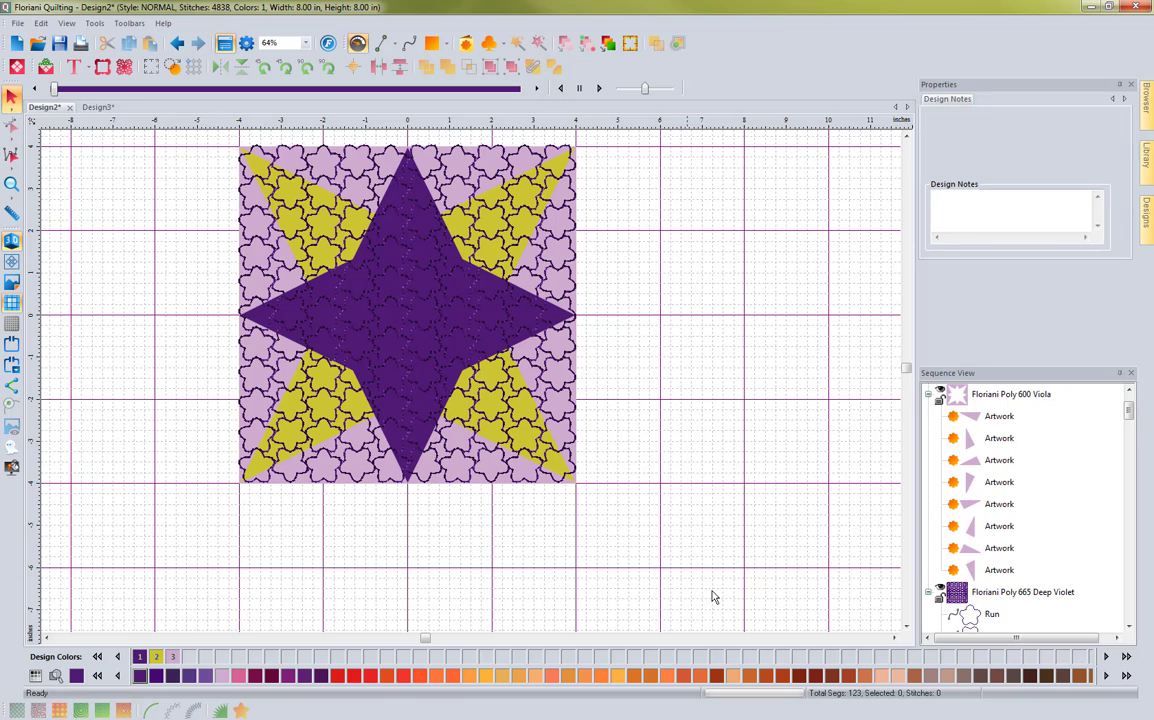
# Recolor the whole star pattern with design color 3, Floriani Poly 600 Viola.
pyautogui.click(978, 589)
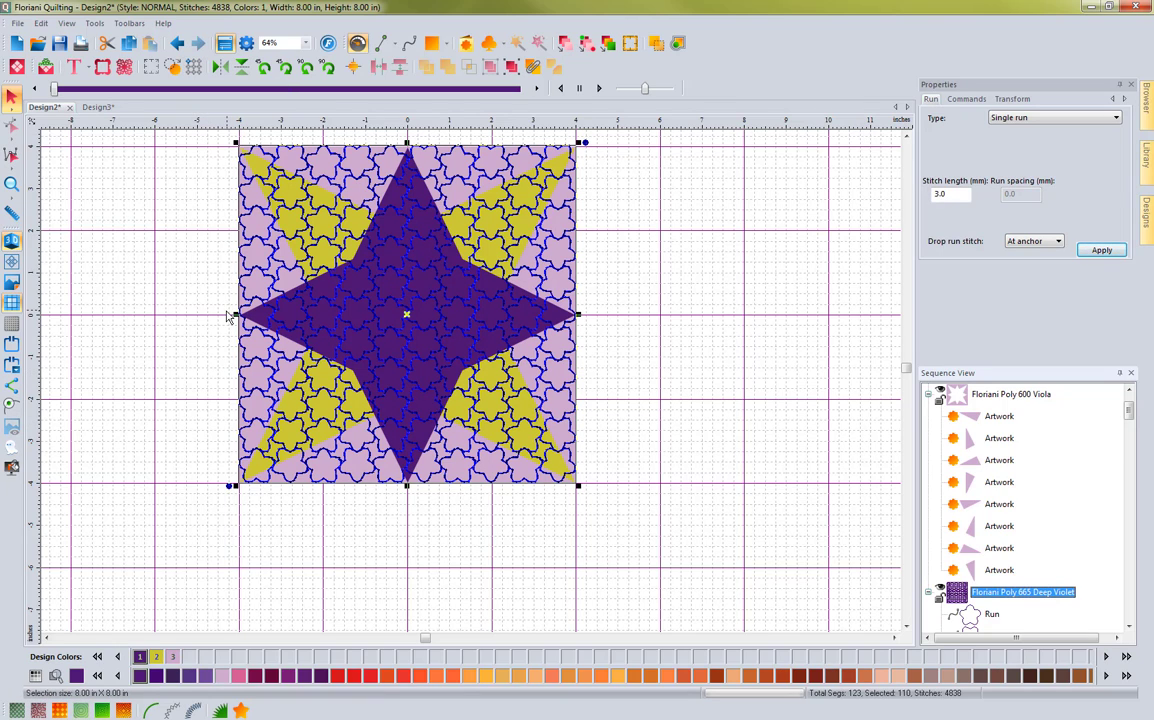
pyautogui.click(173, 657)
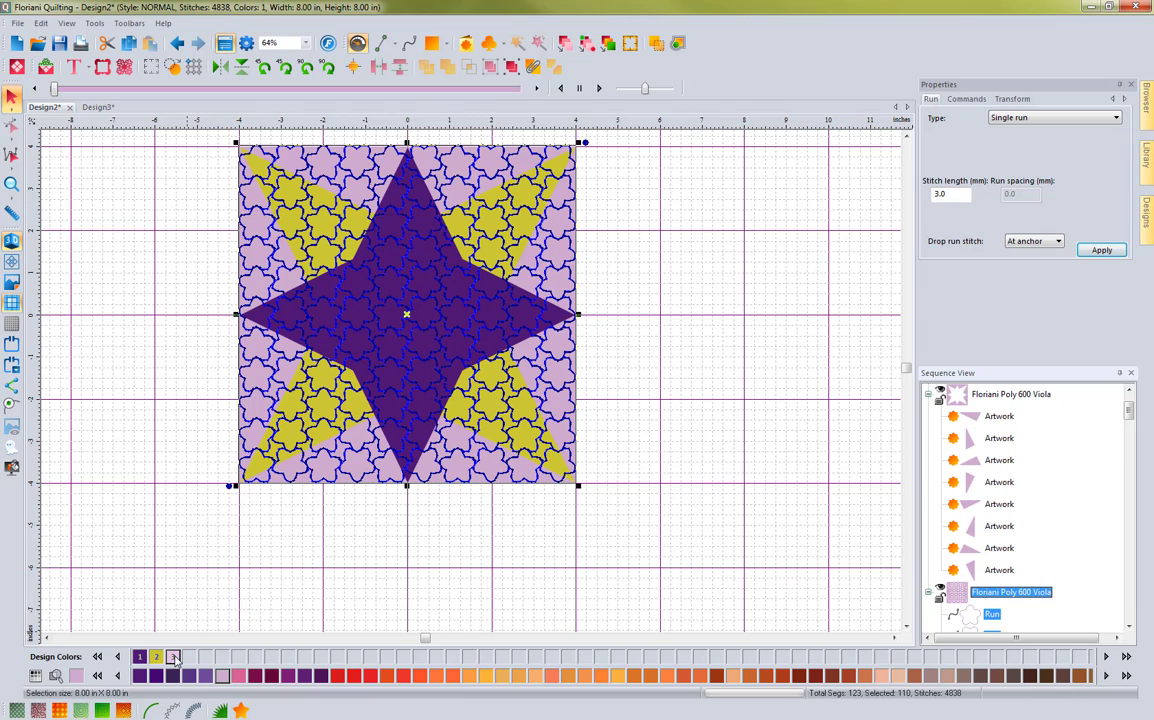
pyautogui.click(178, 412)
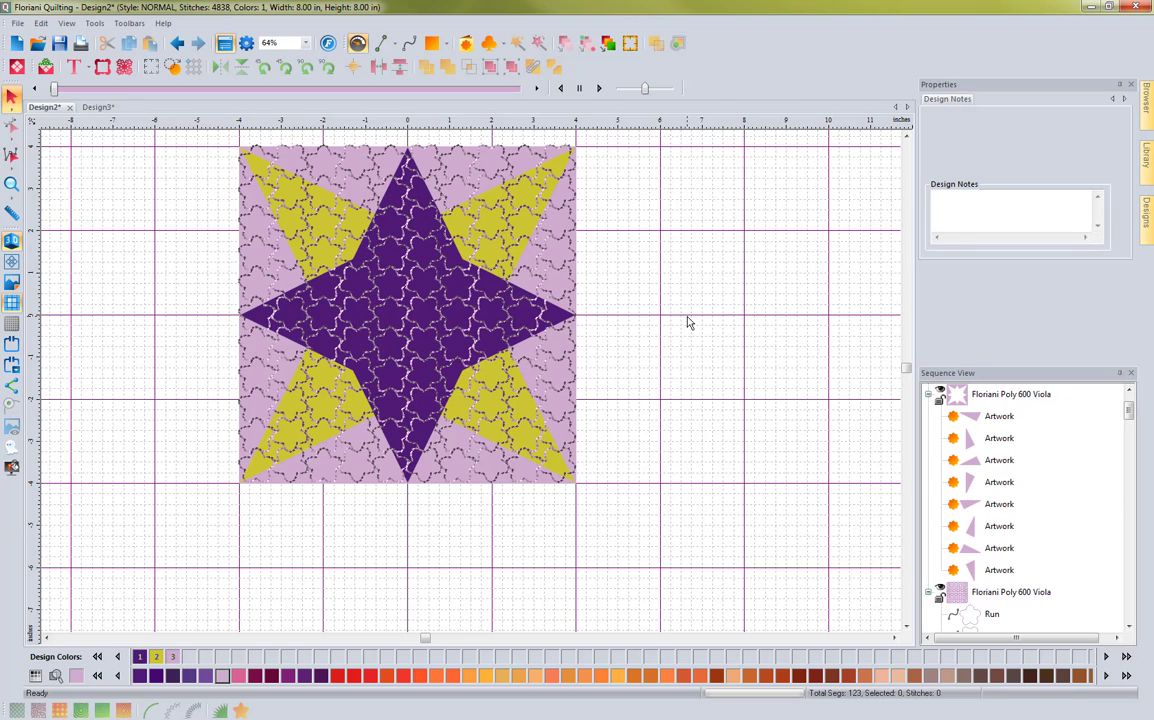
# Move the star pattern about 9 in to the right, clear of the quilt block.
pyautogui.click(989, 594)
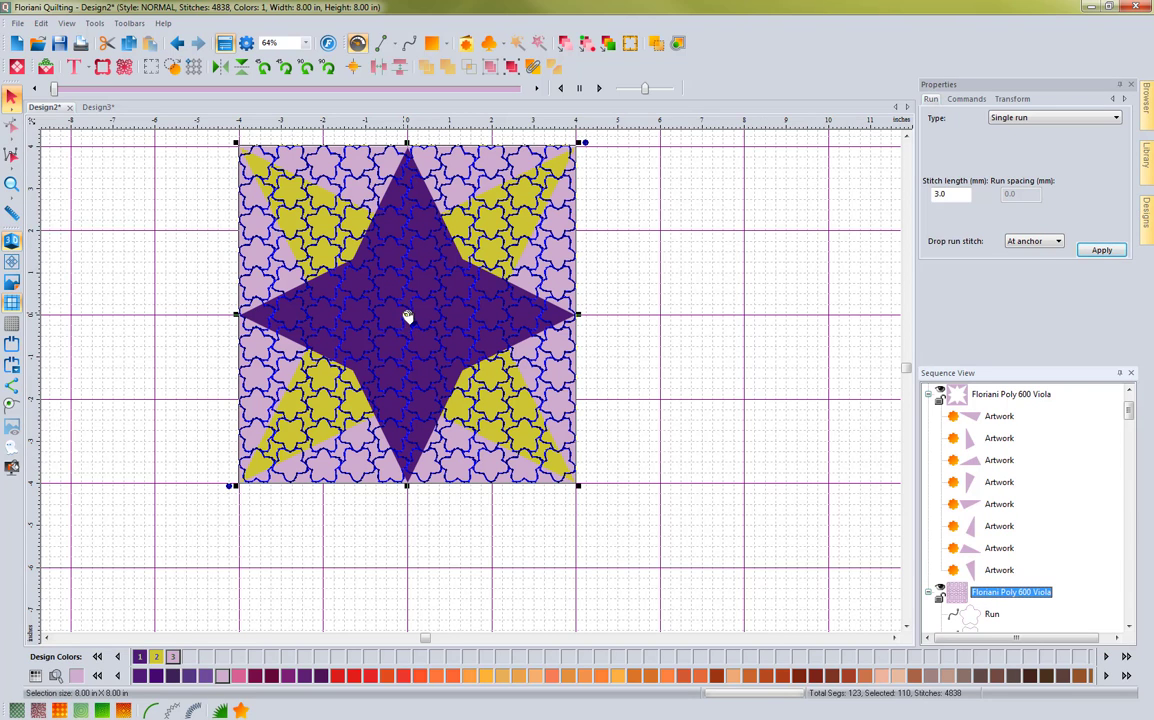
pyautogui.moveTo(407, 316); pyautogui.dragTo(790, 316)
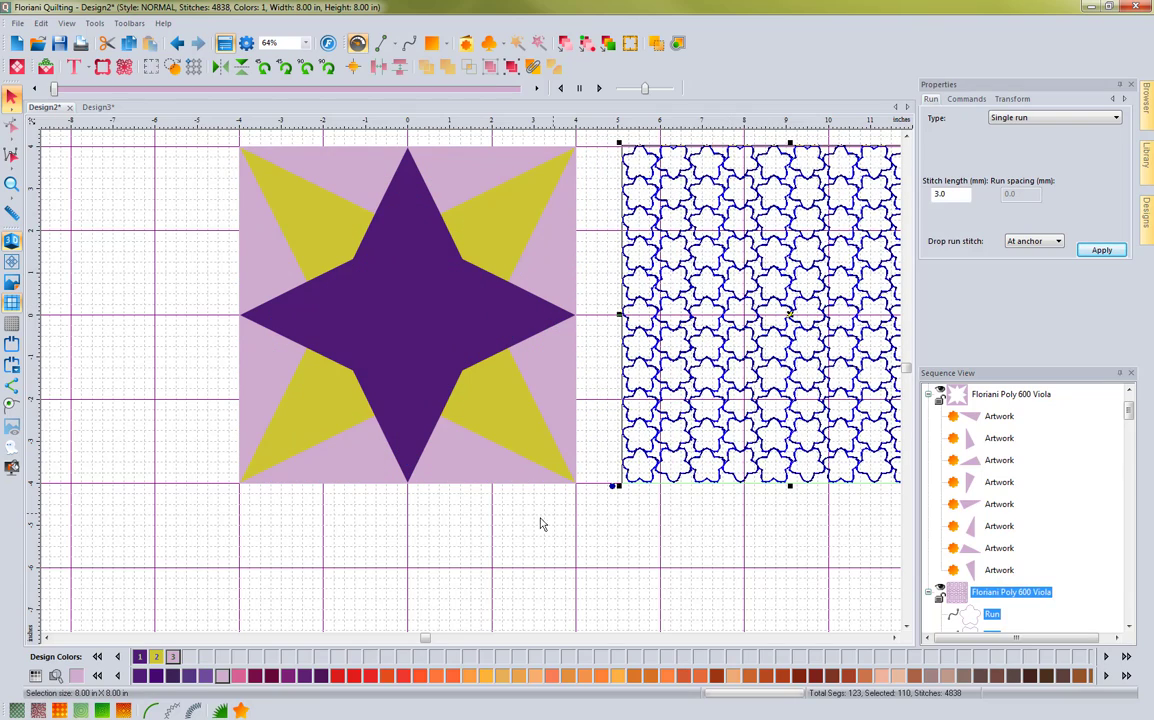
pyautogui.click(507, 556)
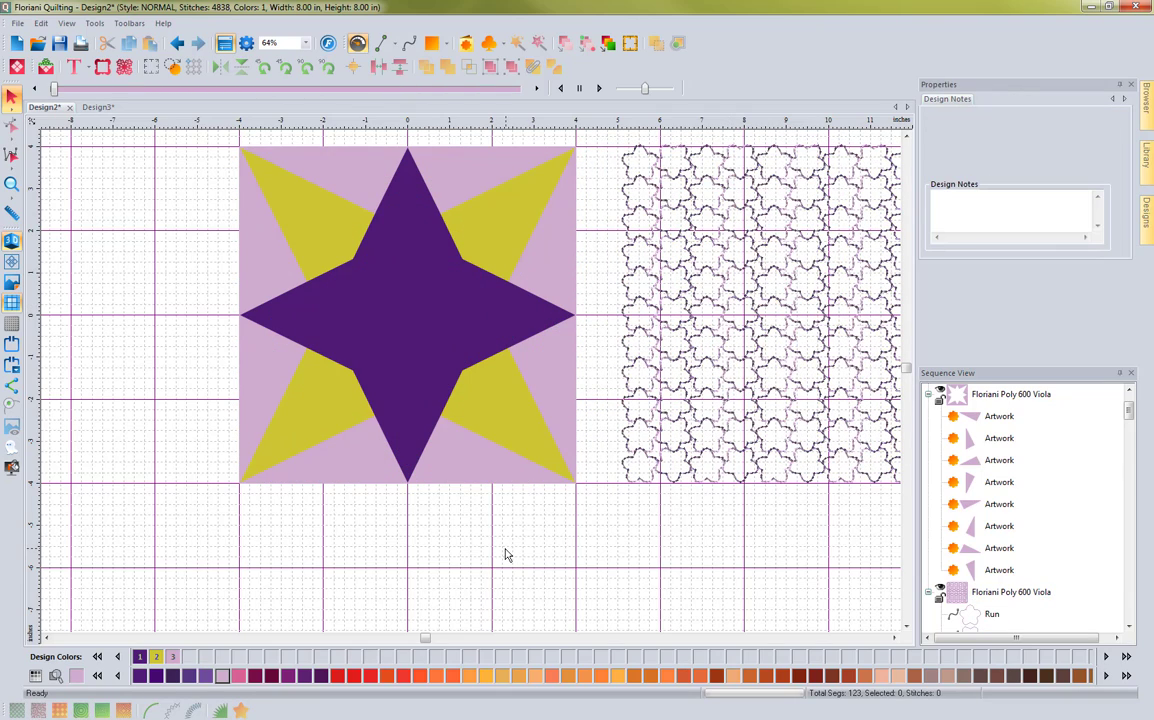
# Fill the block's deep violet star with the Advanced Stippling pattern stipple 203.
pyautogui.click(386, 318)
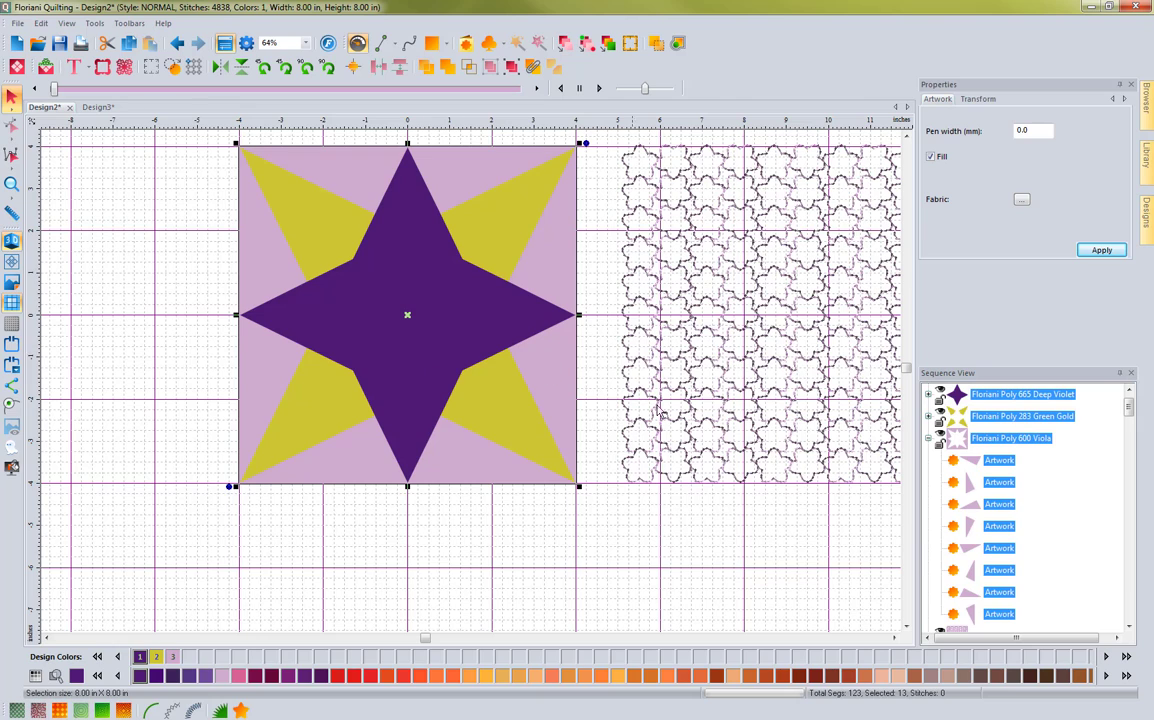
pyautogui.click(958, 394)
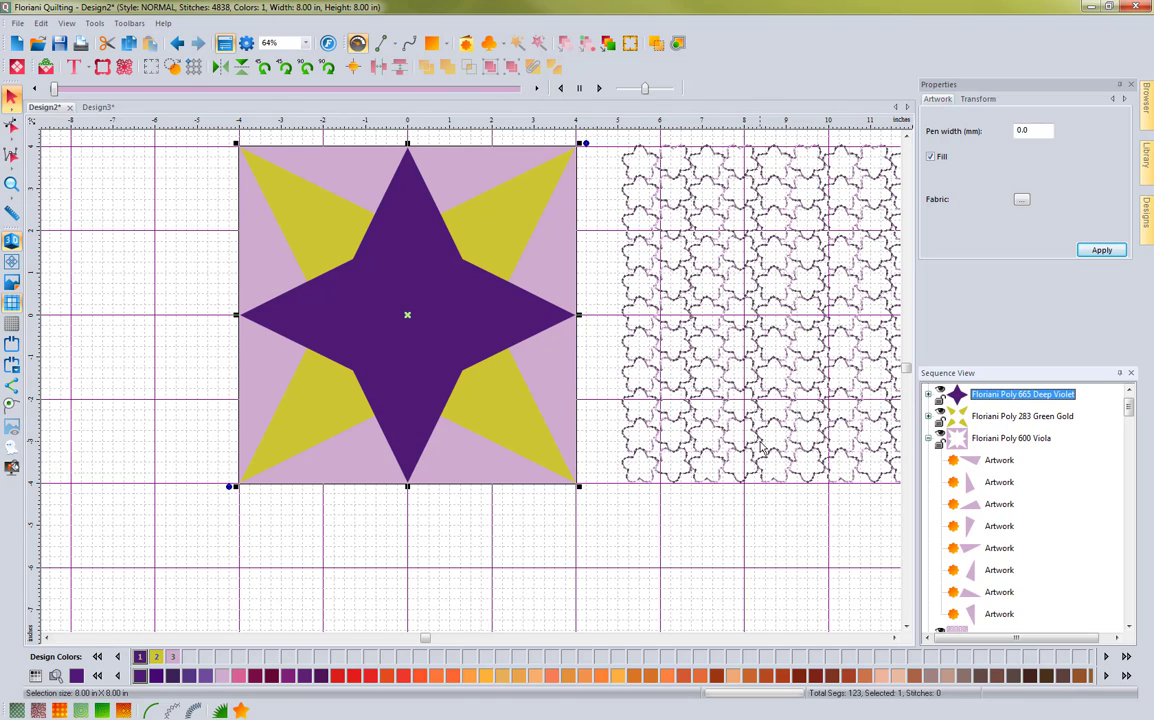
pyautogui.click(60, 711)
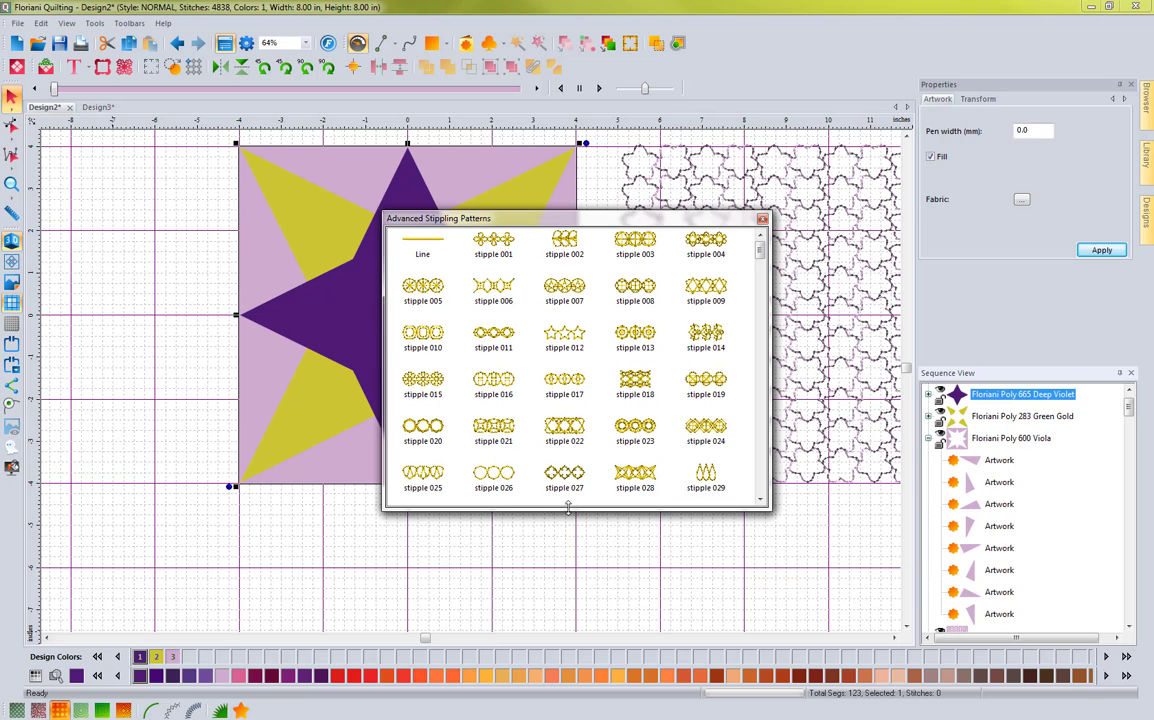
pyautogui.moveTo(760, 250); pyautogui.dragTo(762, 369)
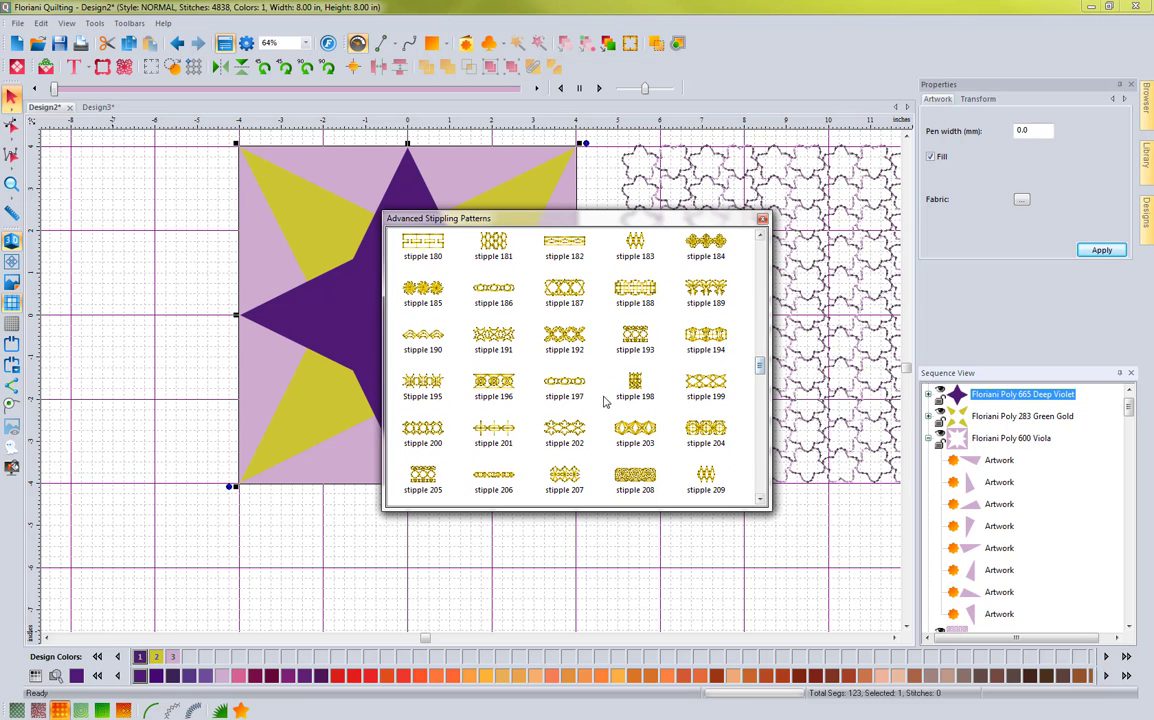
pyautogui.click(637, 437)
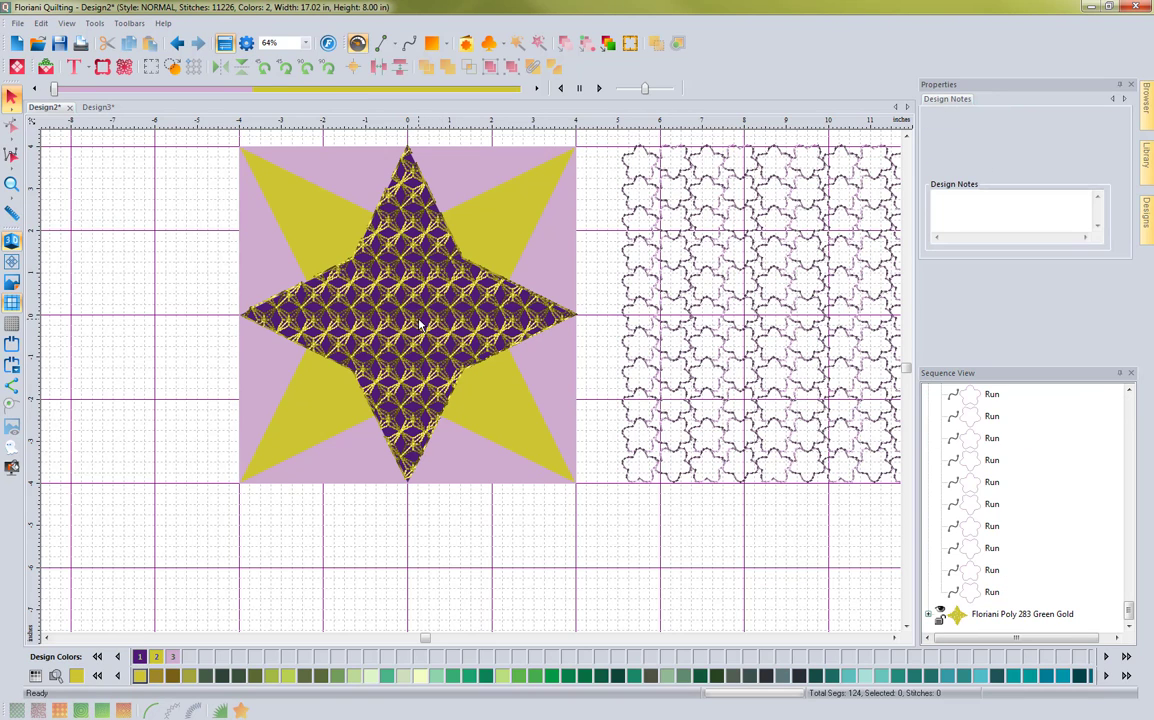
# Change the deep violet star's stippling fill to Texture pattern 259.
pyautogui.click(988, 618)
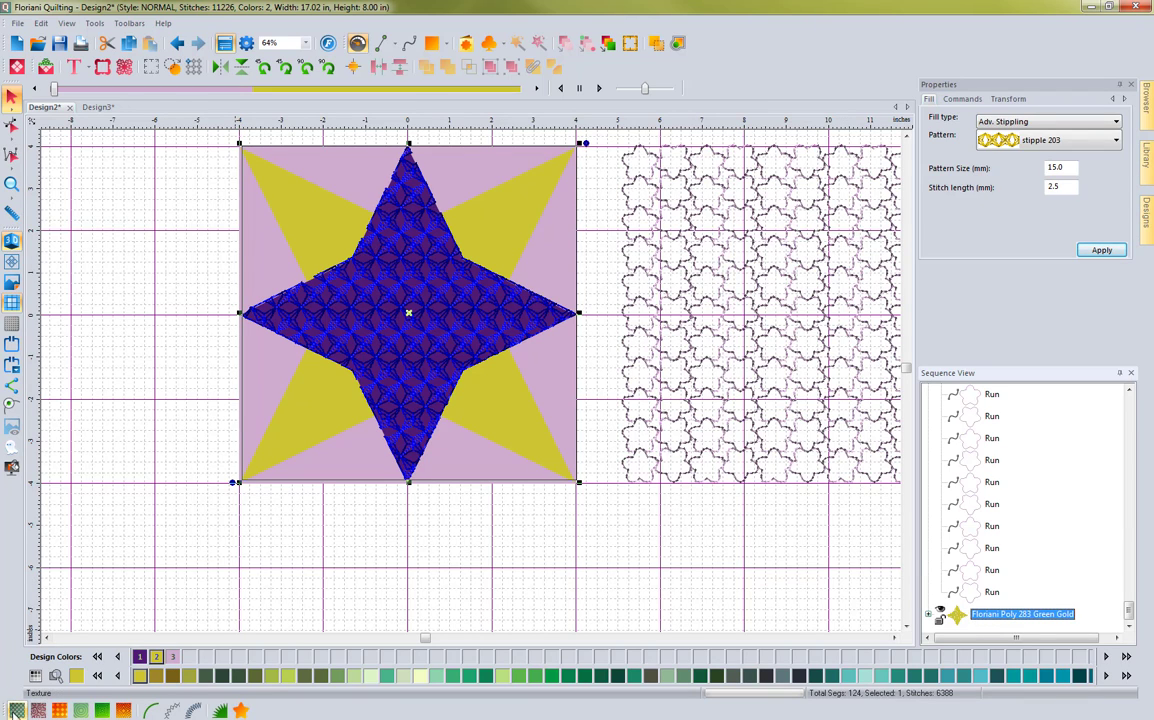
pyautogui.click(16, 710)
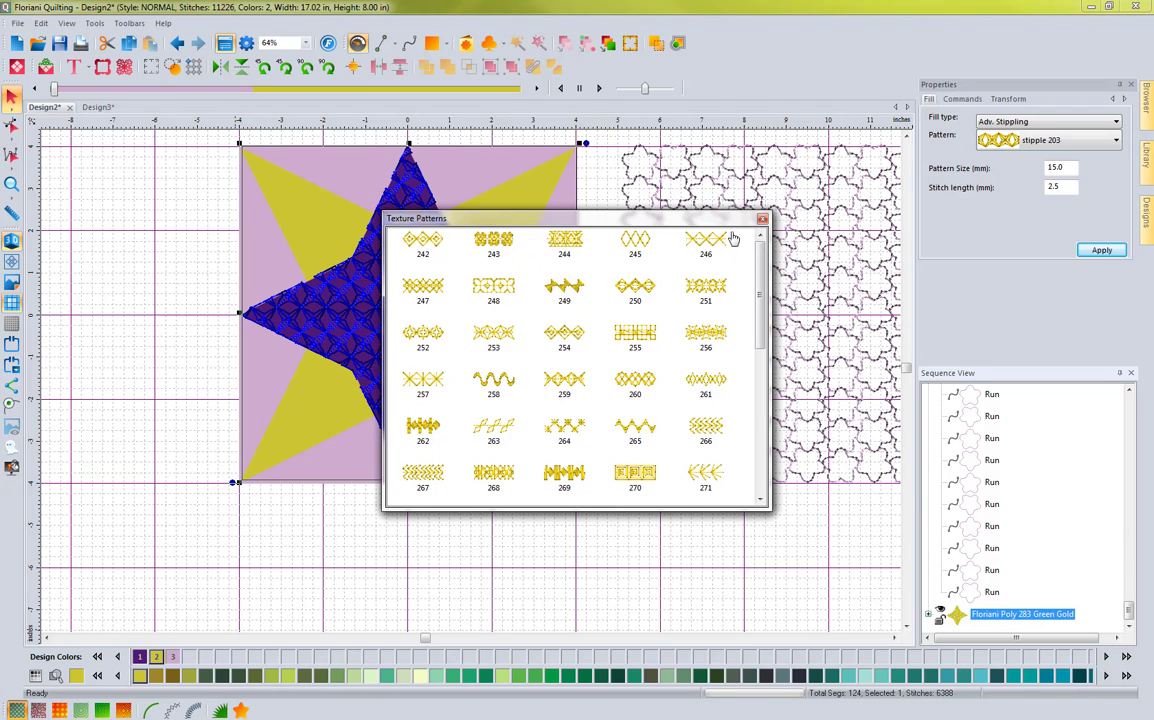
pyautogui.click(565, 387)
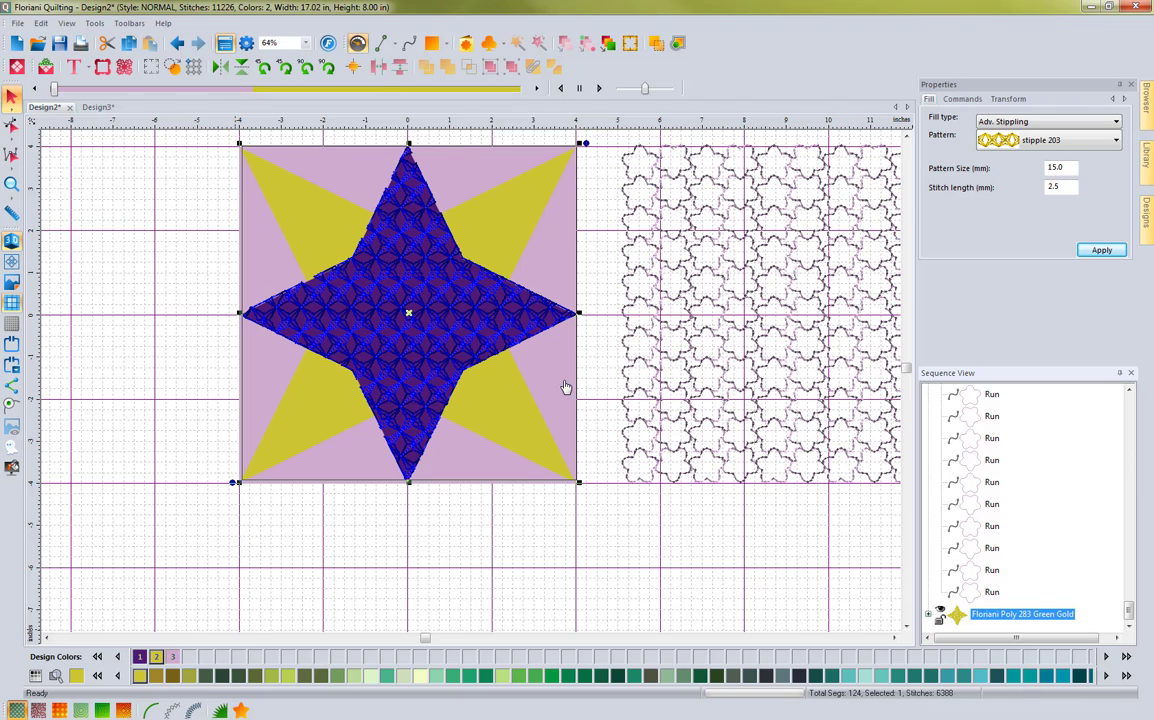
pyautogui.click(194, 387)
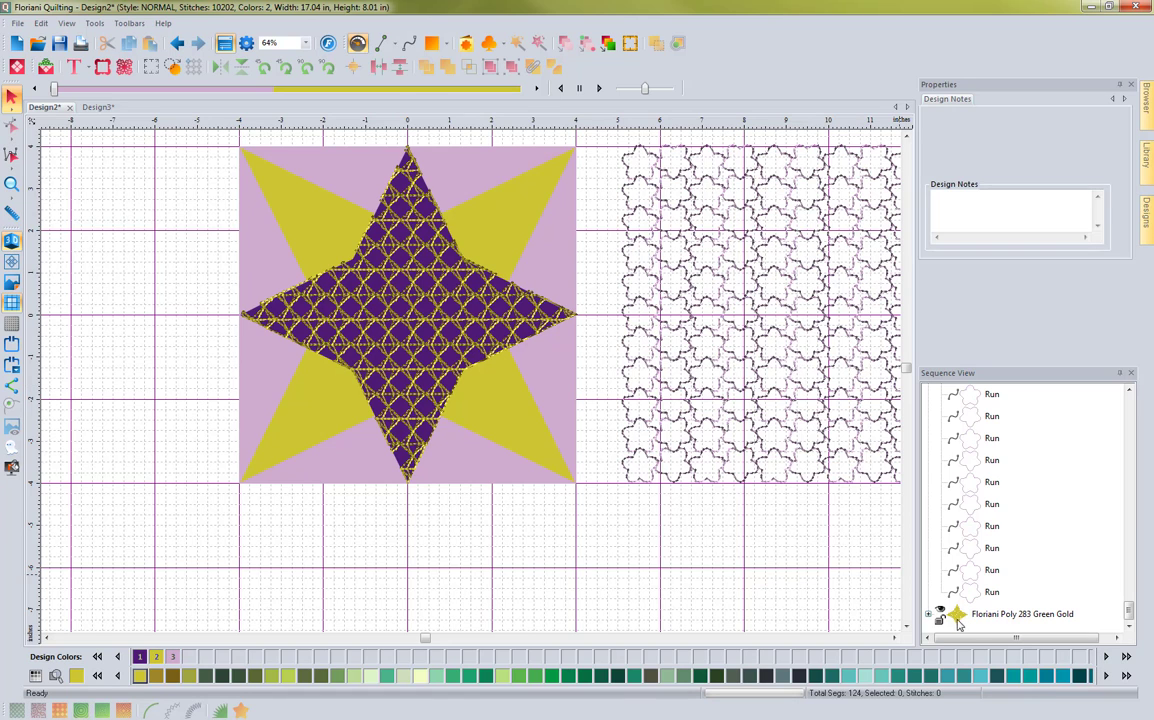
# Delete the green gold texture fill from the deep violet star.
pyautogui.click(1020, 614)
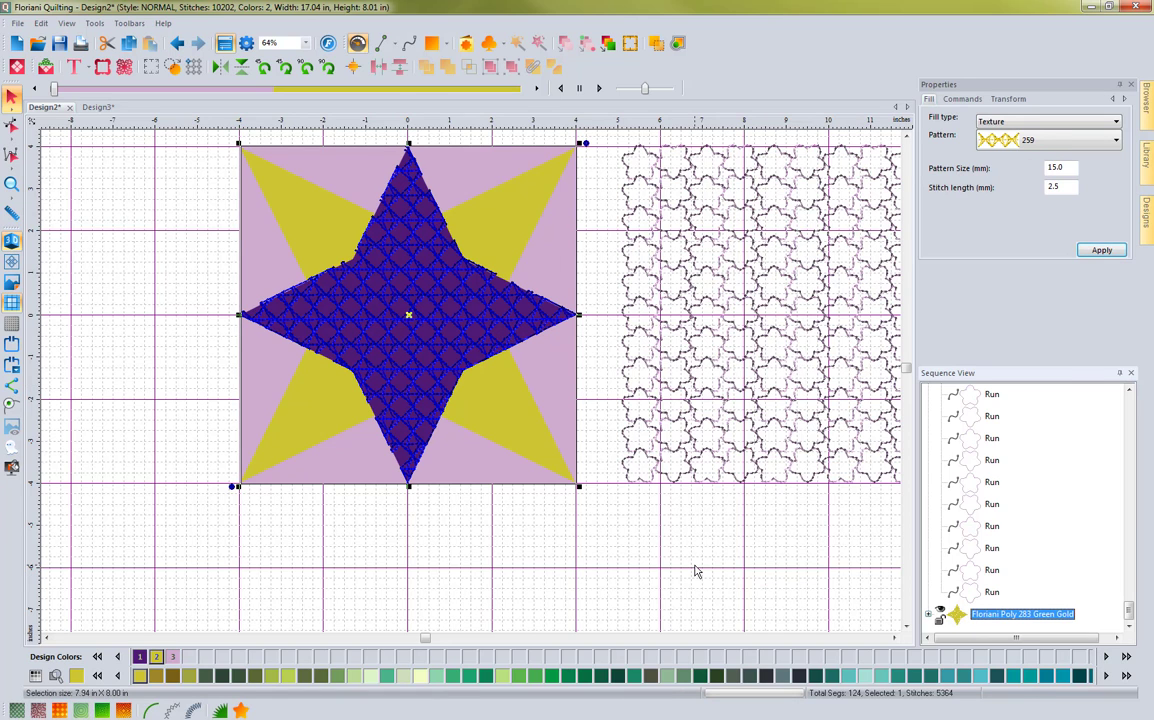
pyautogui.press('Delete')
pyautogui.click(582, 549)
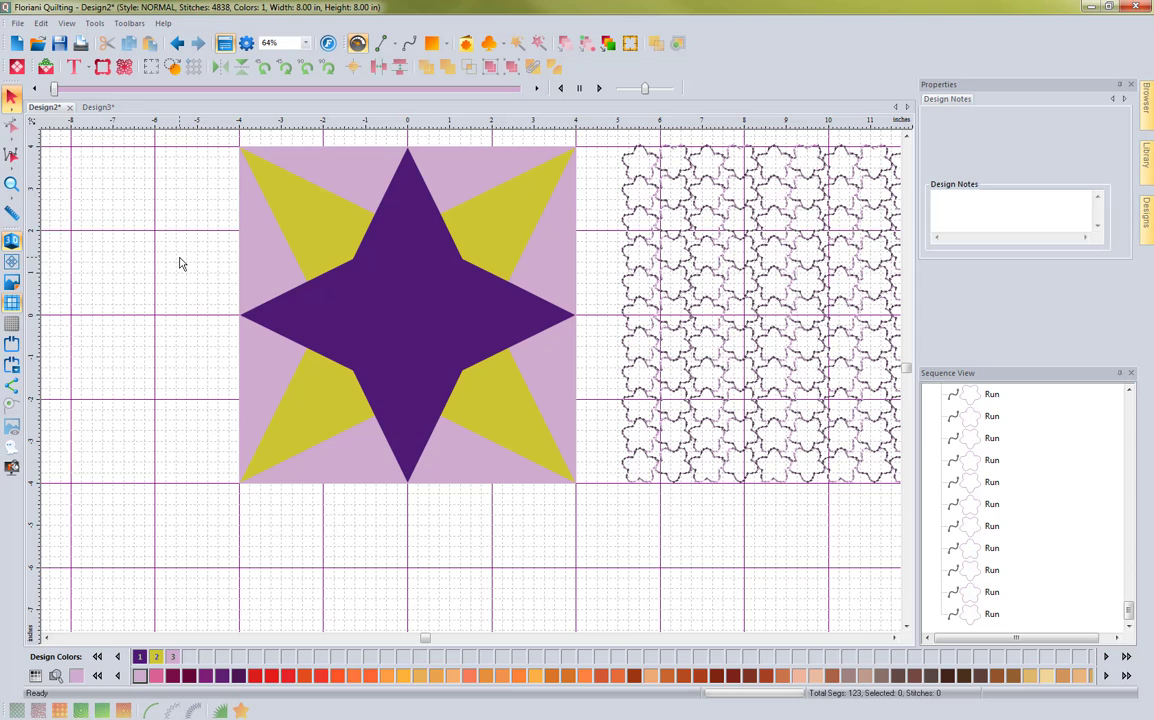
# Switch to the Design3 document and examine its uneven four-sided shape and round shape.
pyautogui.click(97, 107)
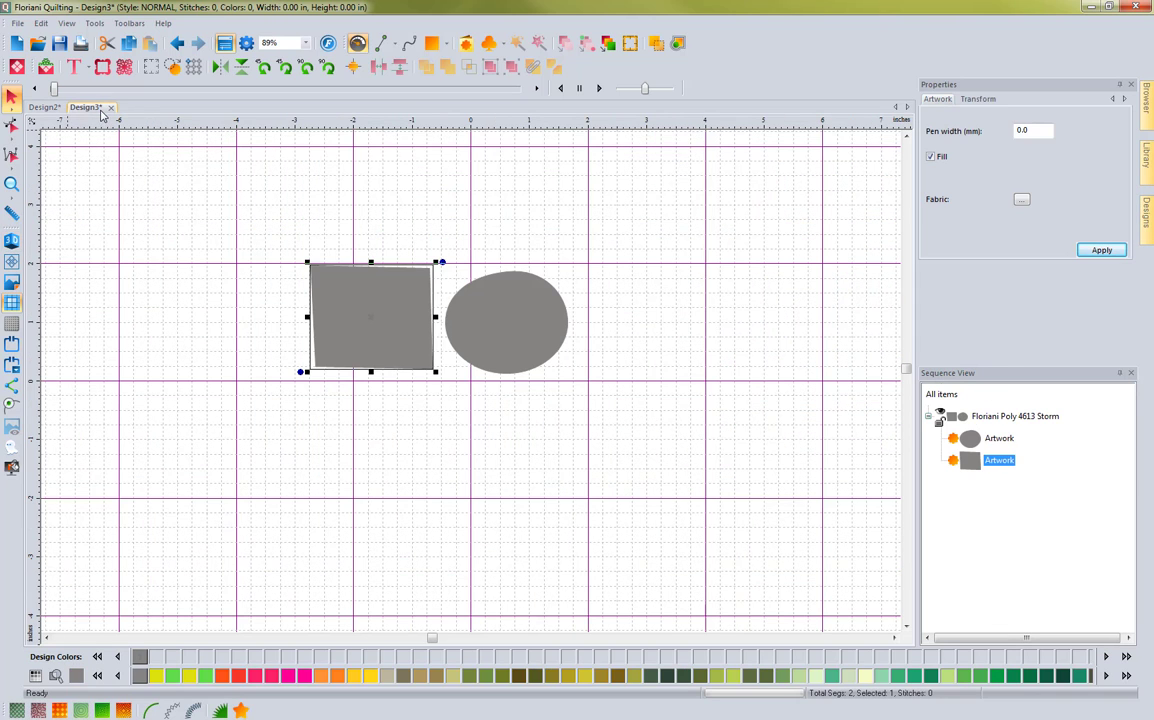
pyautogui.click(220, 280)
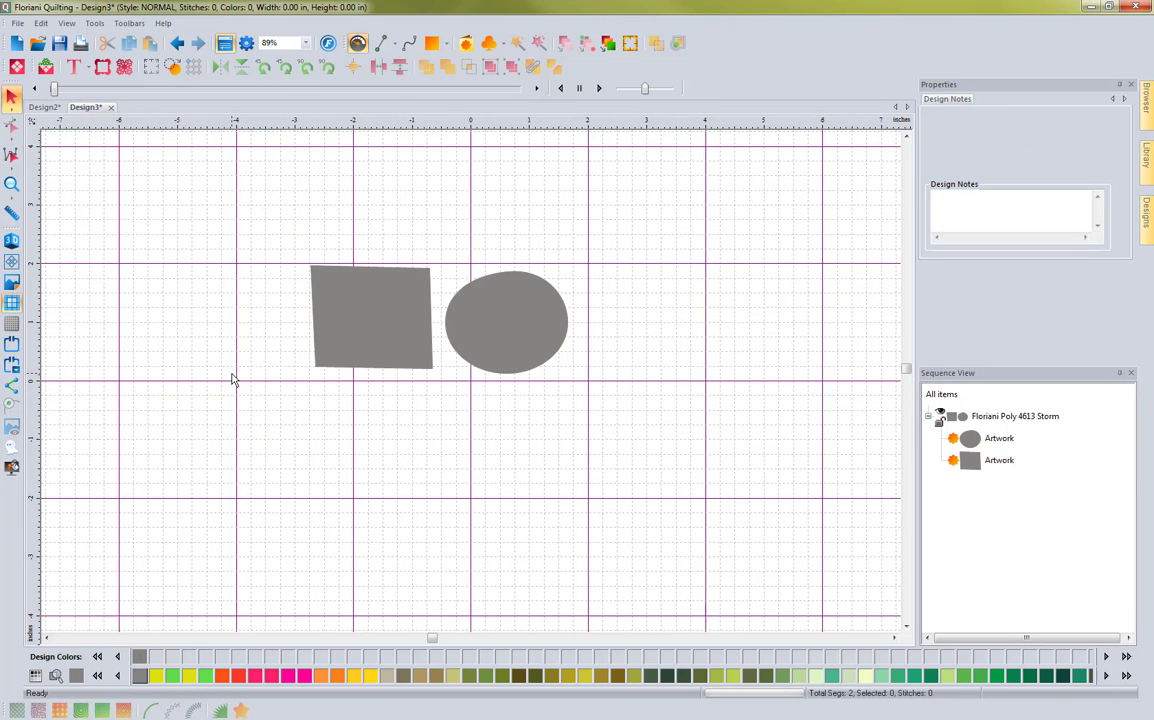
pyautogui.click(314, 303)
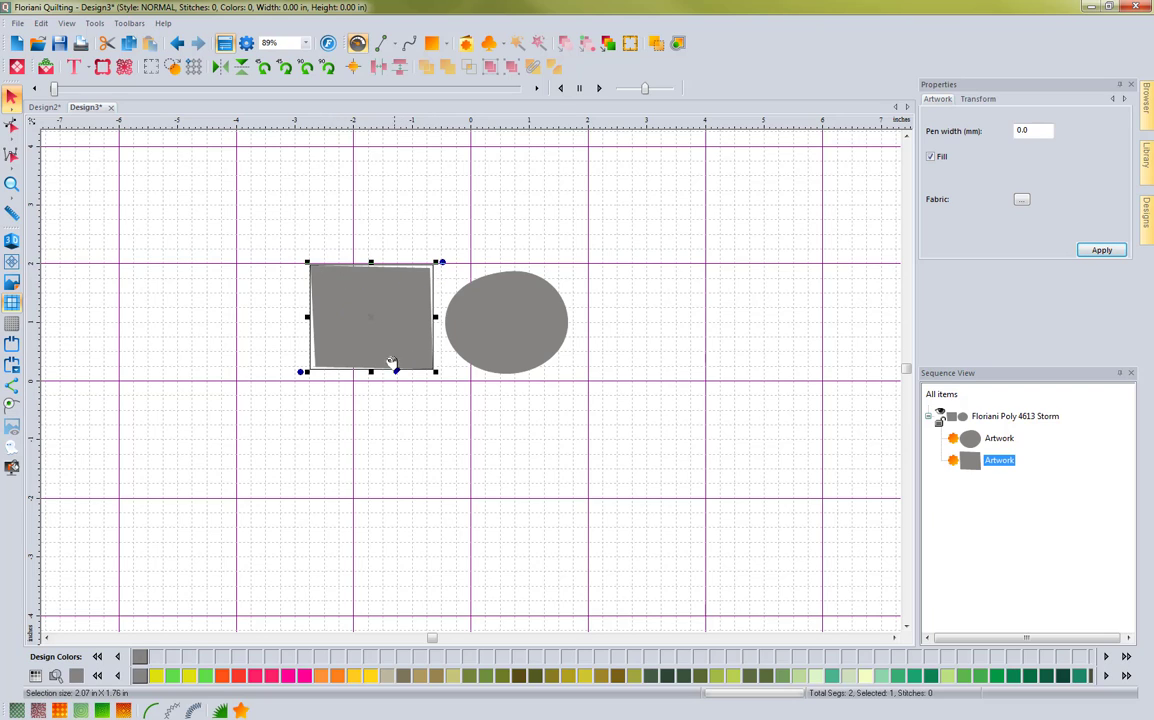
pyautogui.click(503, 288)
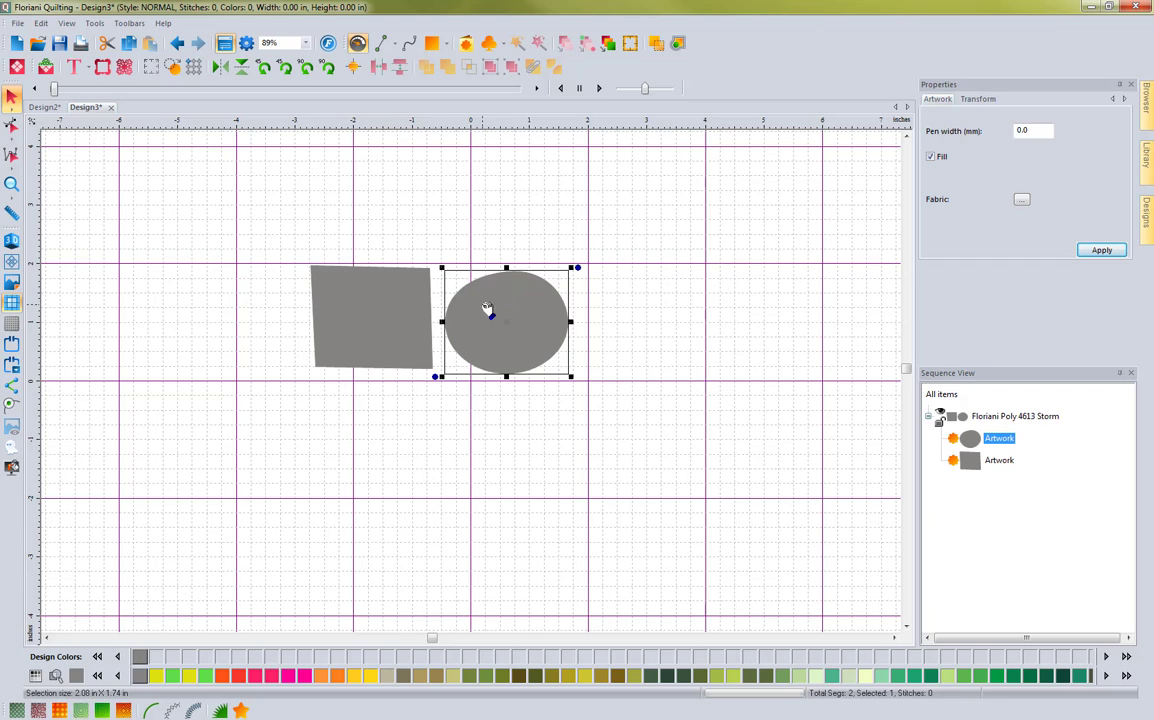
pyautogui.click(265, 255)
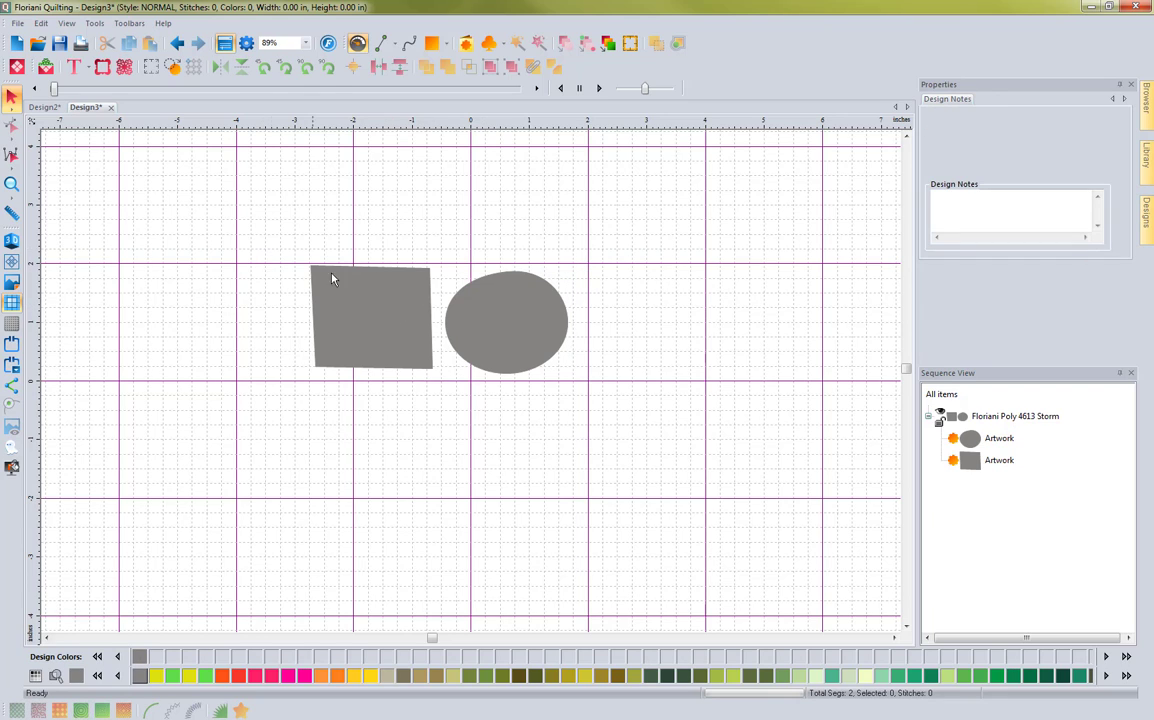
# Convert the uneven round artwork to a perfect circle and deselect it.
pyautogui.click(493, 318)
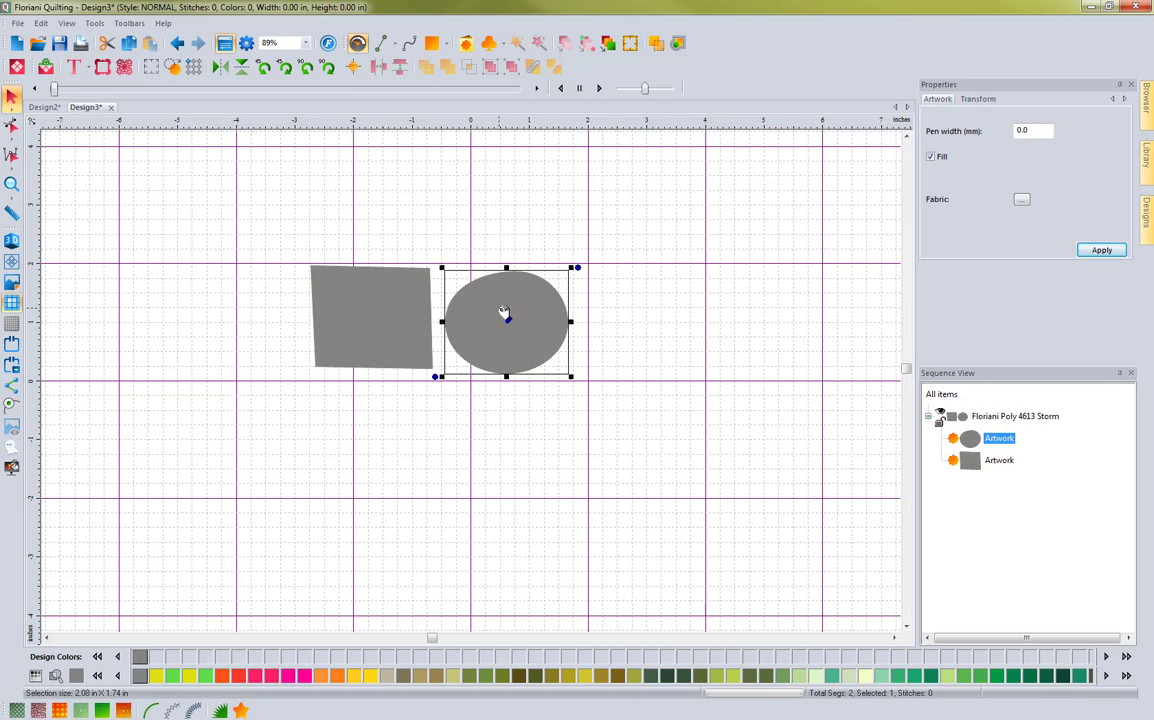
pyautogui.rightClick(501, 314)
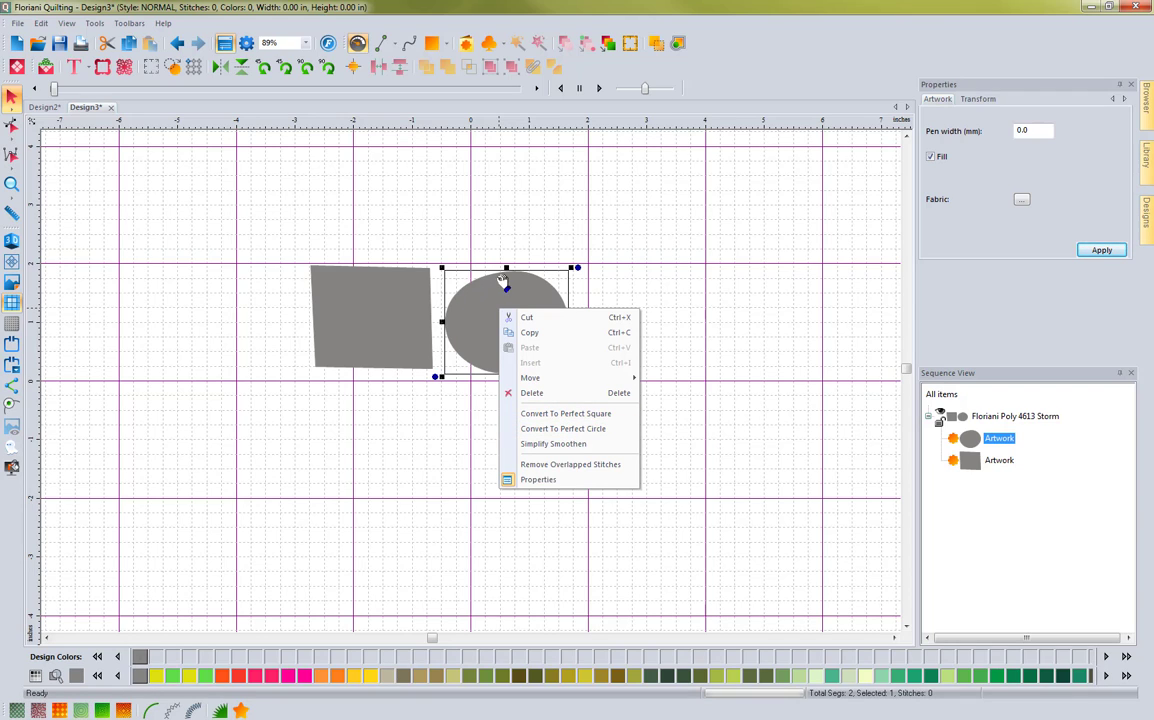
pyautogui.click(581, 430)
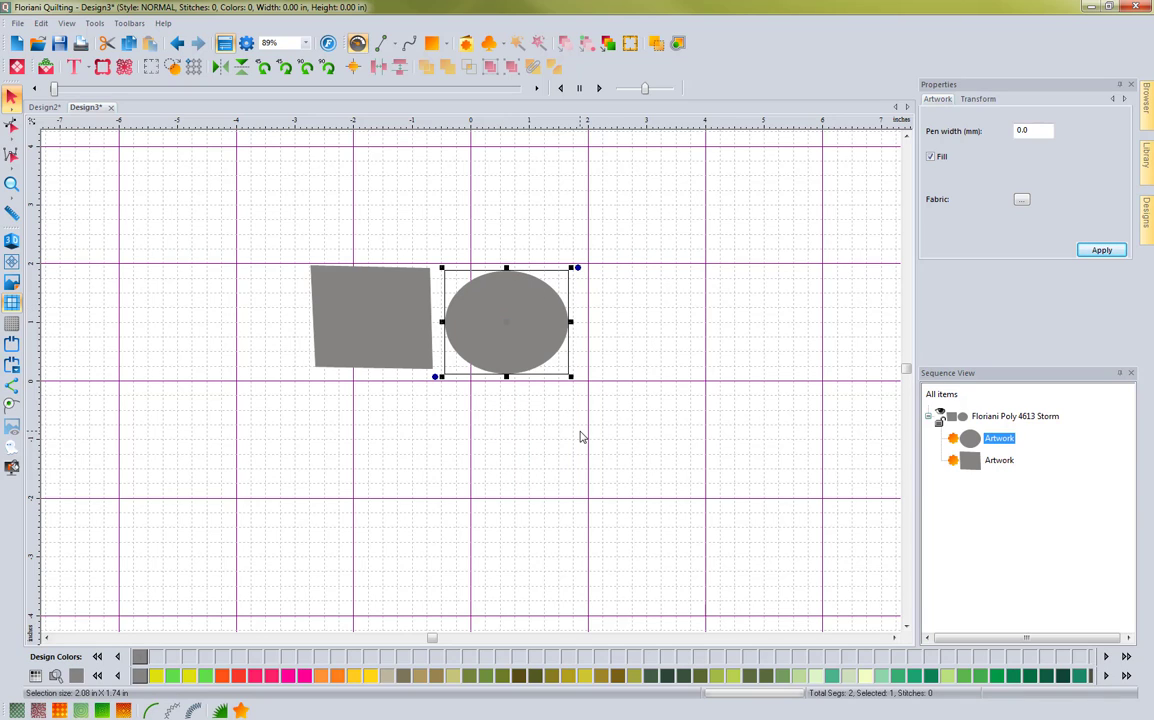
pyautogui.click(532, 411)
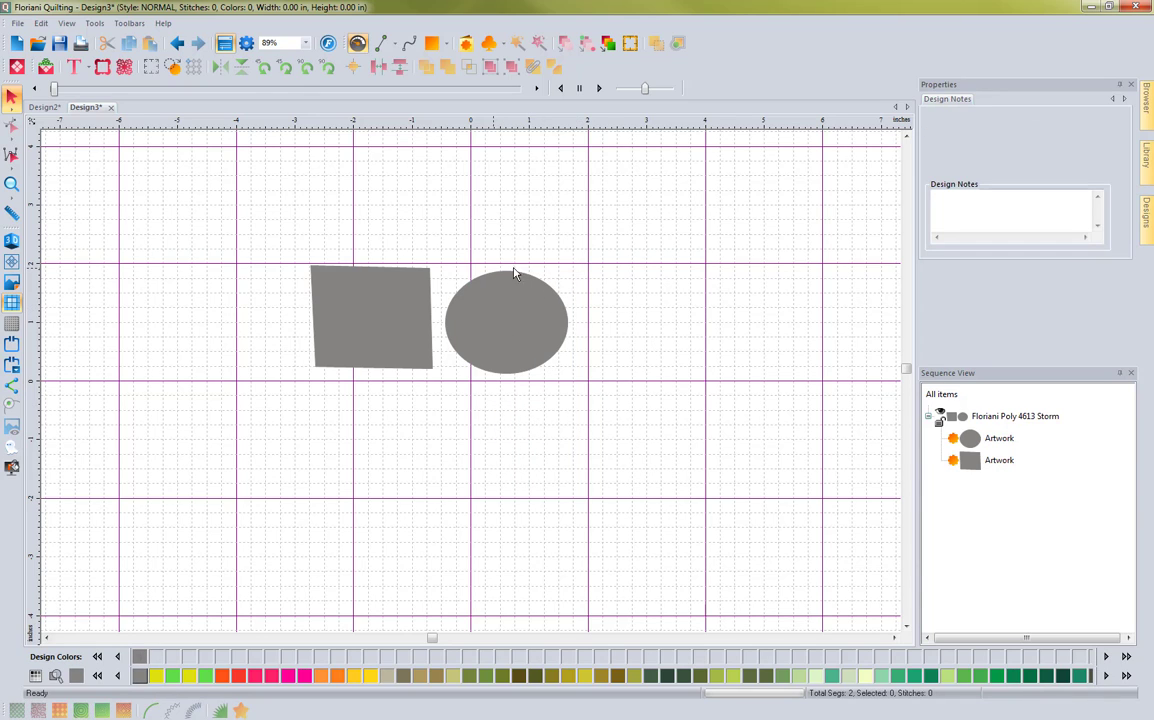
# Convert the uneven four-sided artwork to a perfect square and deselect it.
pyautogui.click(429, 331)
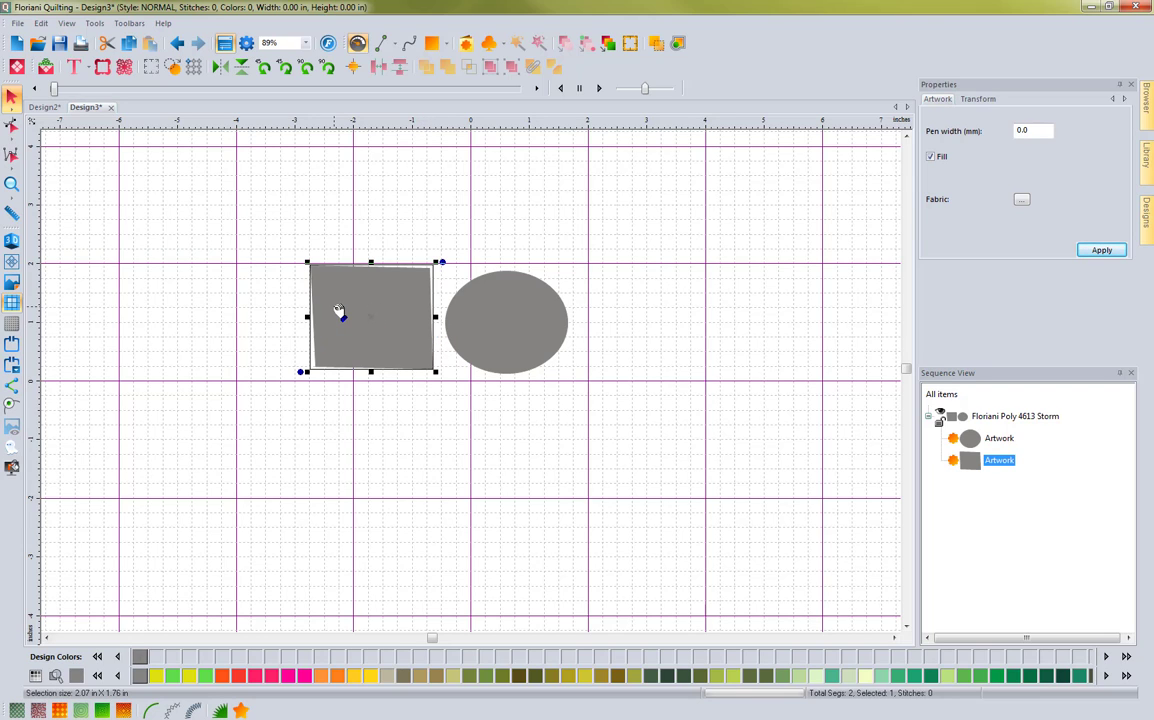
pyautogui.rightClick(340, 313)
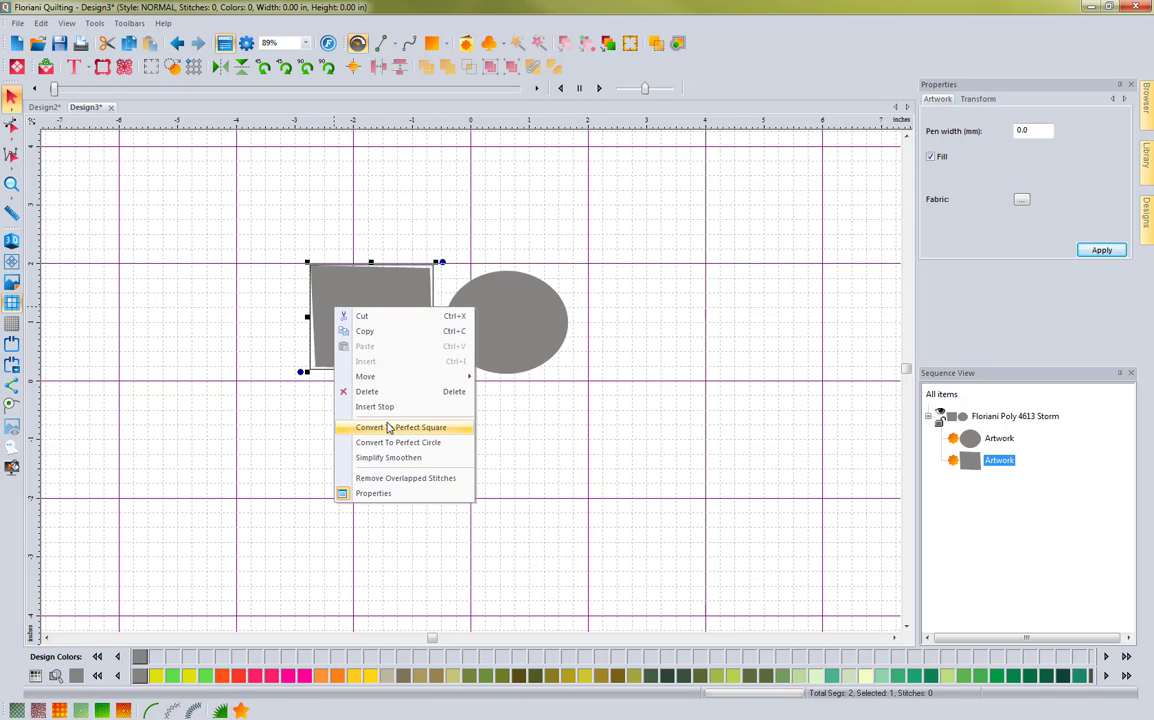
pyautogui.click(436, 434)
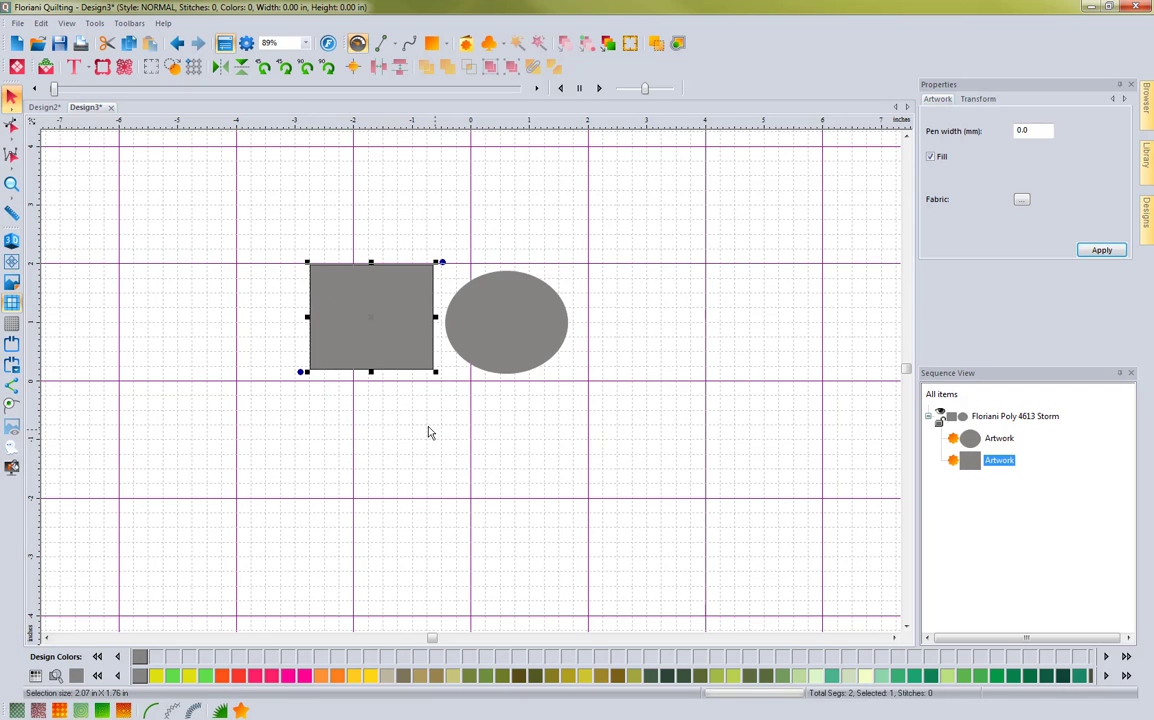
pyautogui.click(297, 410)
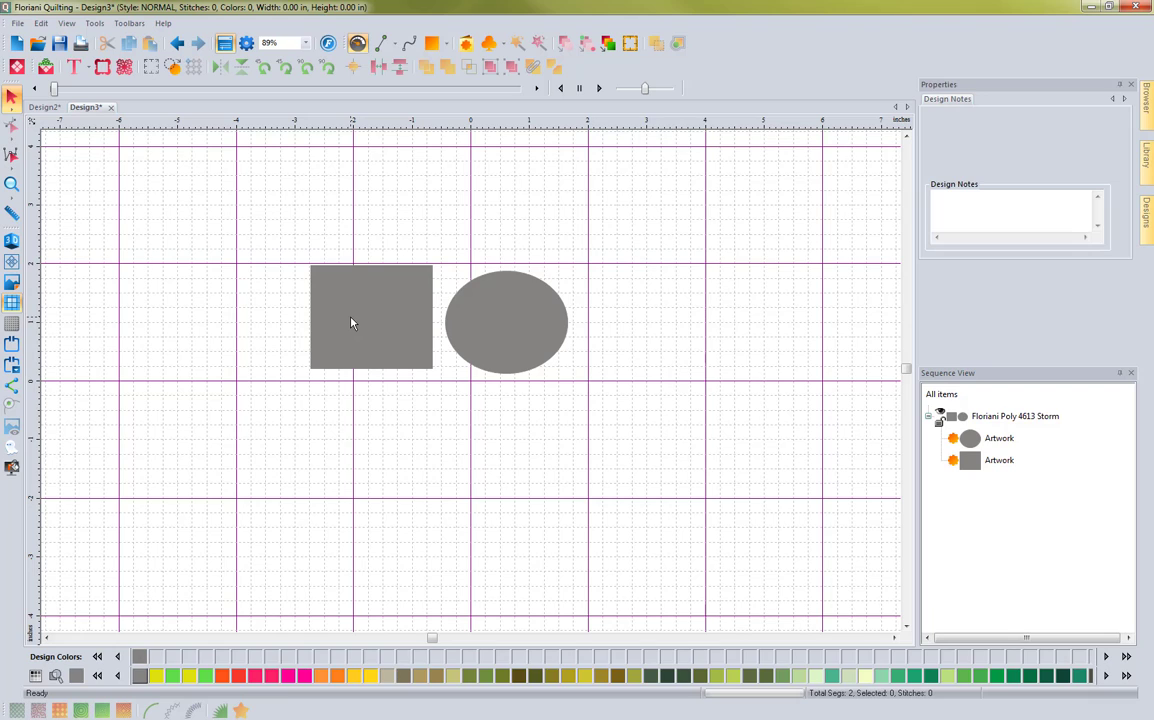
pyautogui.click(499, 279)
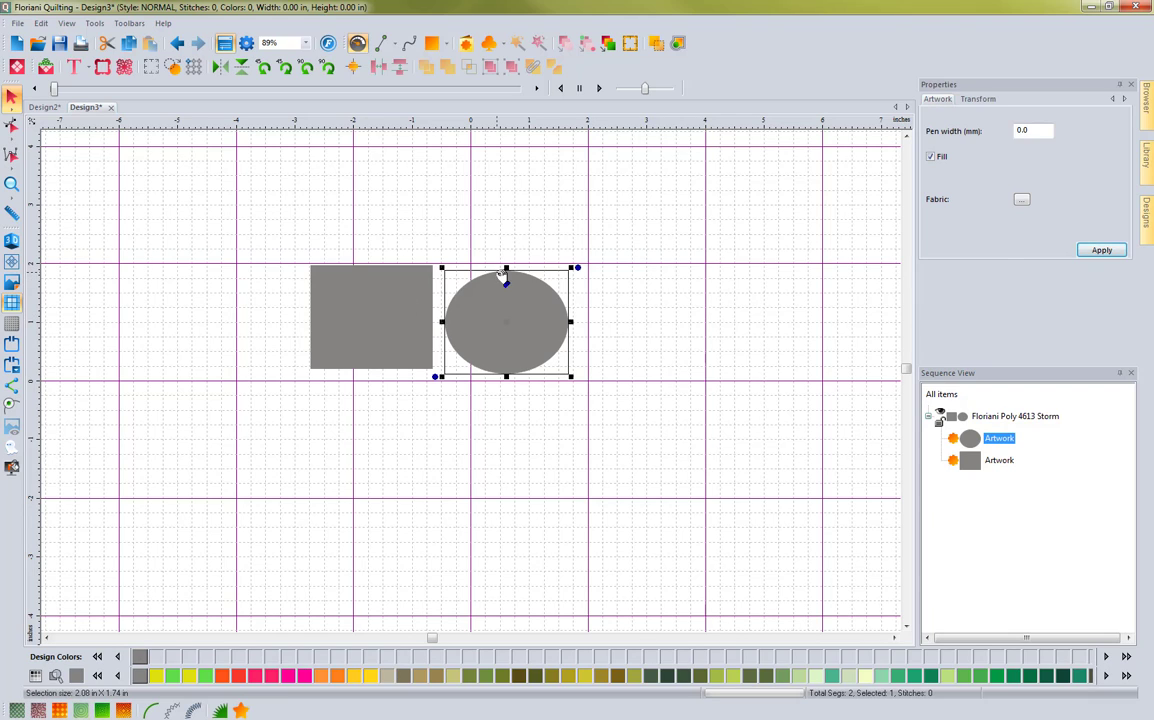
pyautogui.click(365, 289)
pyautogui.click(224, 305)
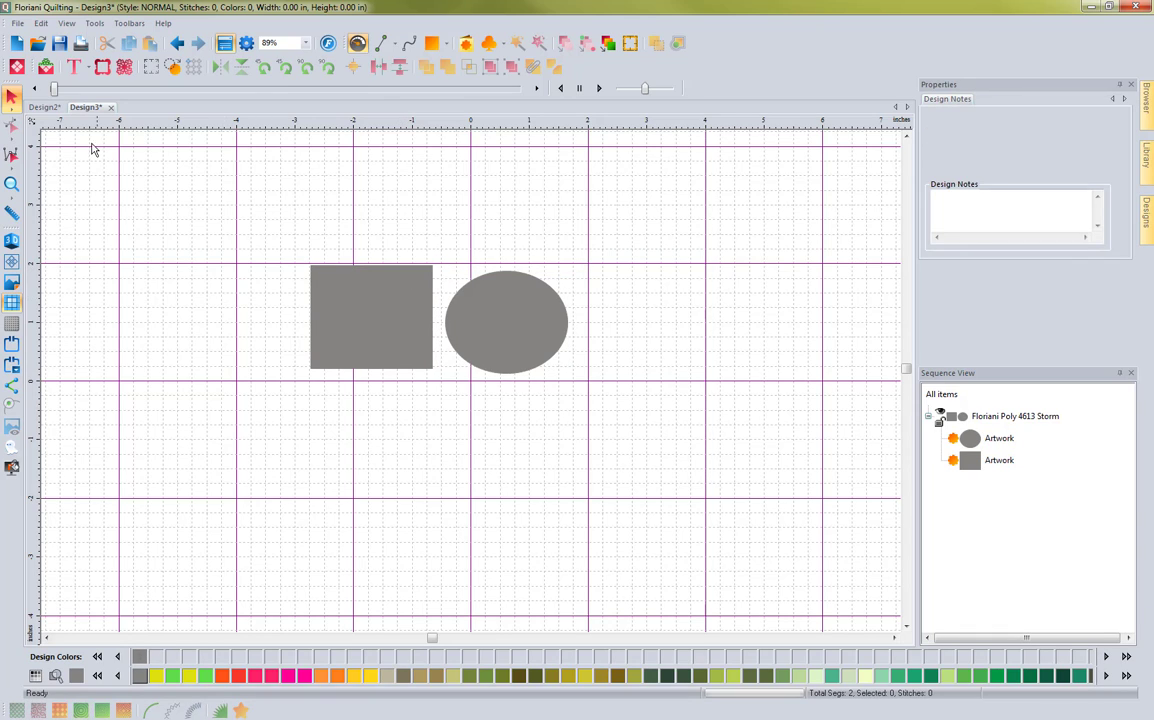
# In the Design2 document, place one vertical and one horizontal guideline outside the quilt block, and another pair crossing the deep violet star near its center.
pyautogui.click(44, 107)
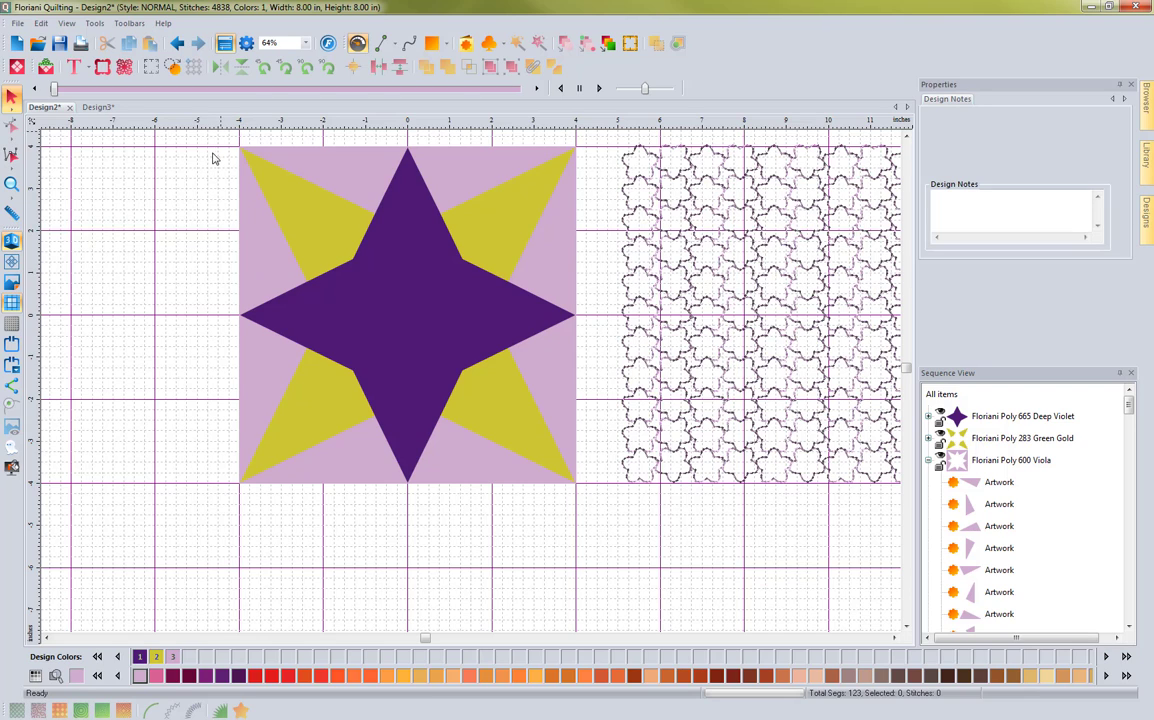
pyautogui.moveTo(190, 310); pyautogui.dragTo(171, 541)
pyautogui.moveTo(31, 447); pyautogui.dragTo(191, 527)
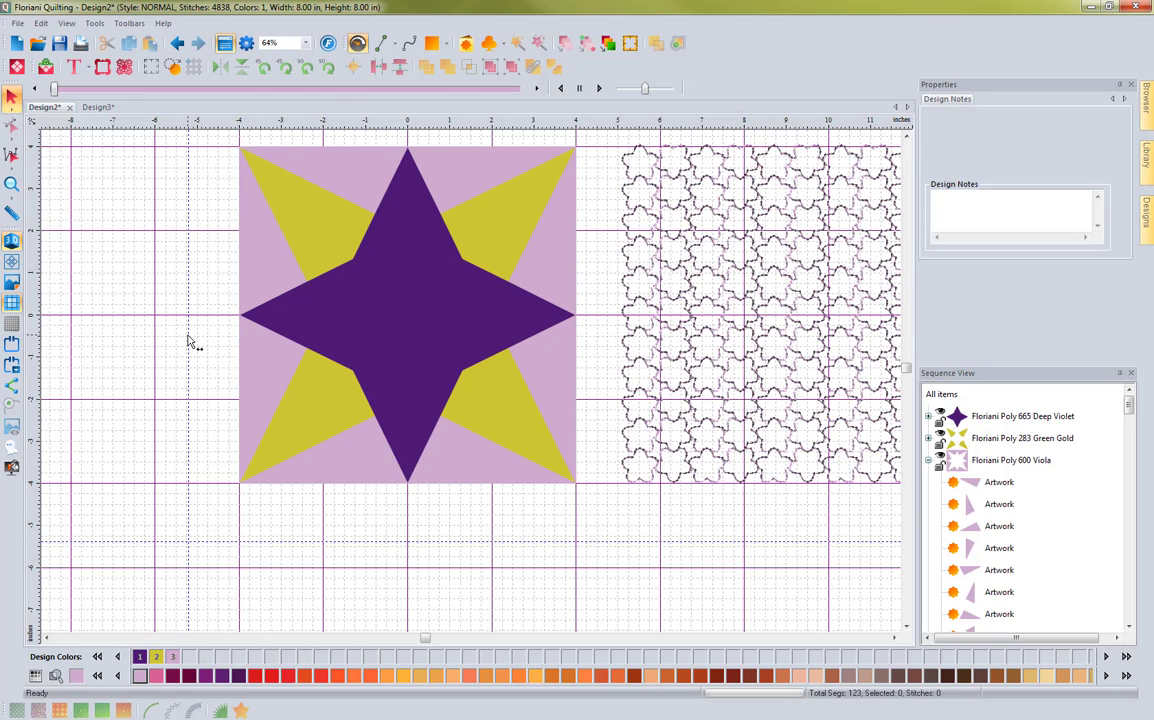
pyautogui.moveTo(188, 342)
pyautogui.mouseDown()
pyautogui.moveTo(219, 347)
pyautogui.moveTo(200, 345)
pyautogui.mouseUp()
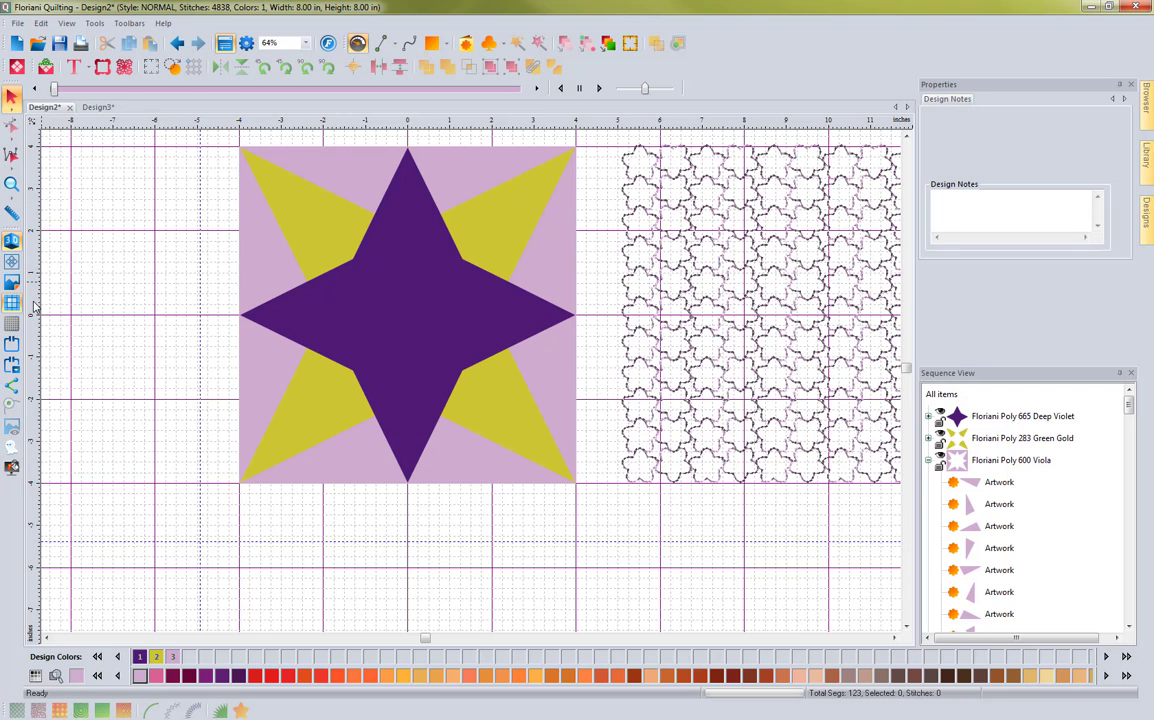
pyautogui.moveTo(35, 307); pyautogui.dragTo(368, 370)
pyautogui.moveTo(245, 119); pyautogui.dragTo(255, 297)
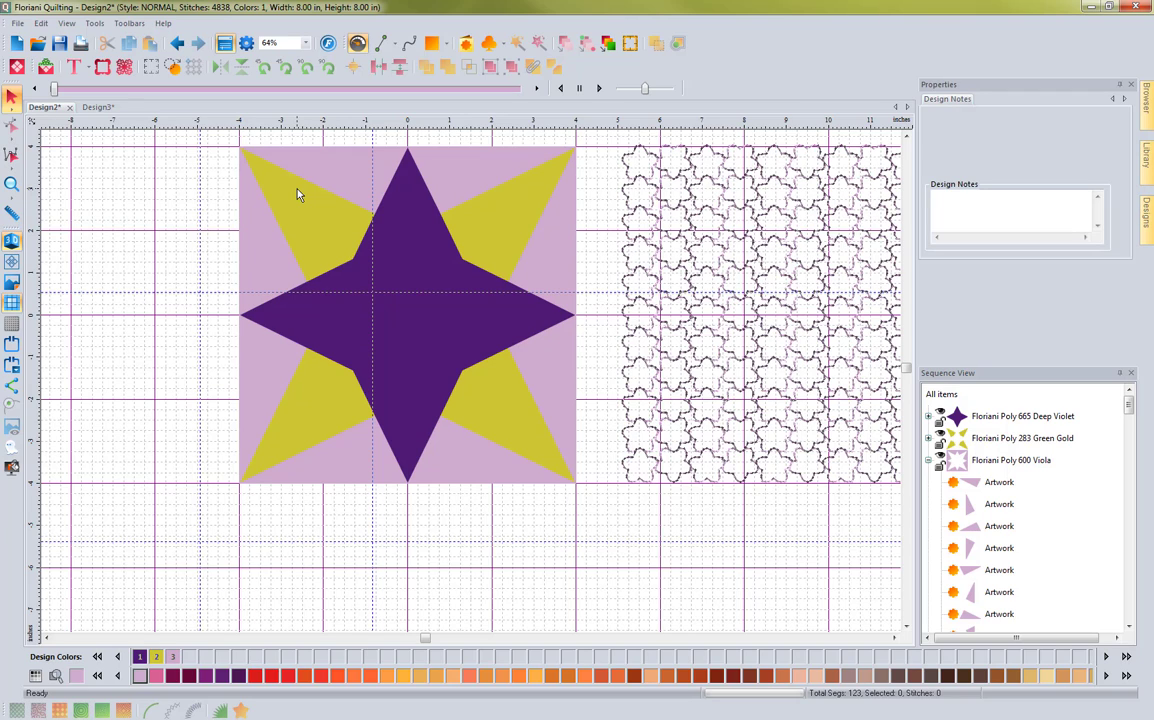
# Open the design file 2016 MDQ II BOM label.vp3 from the November 2016 folder.
pyautogui.click(39, 45)
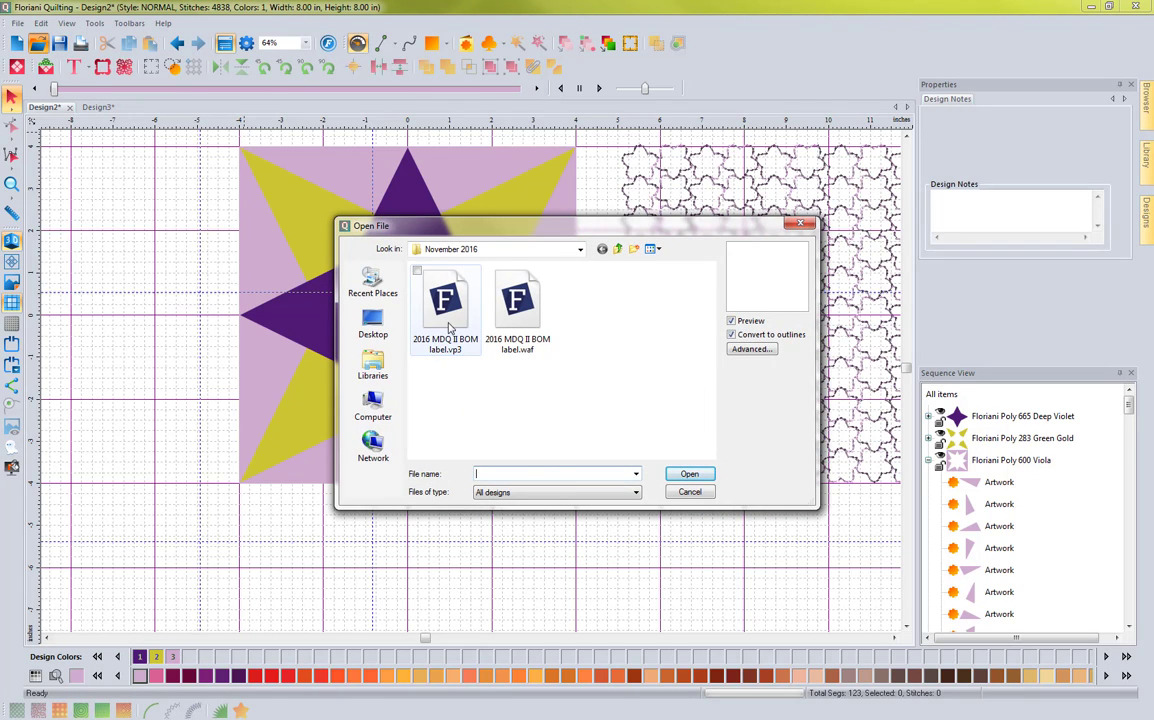
pyautogui.click(449, 327)
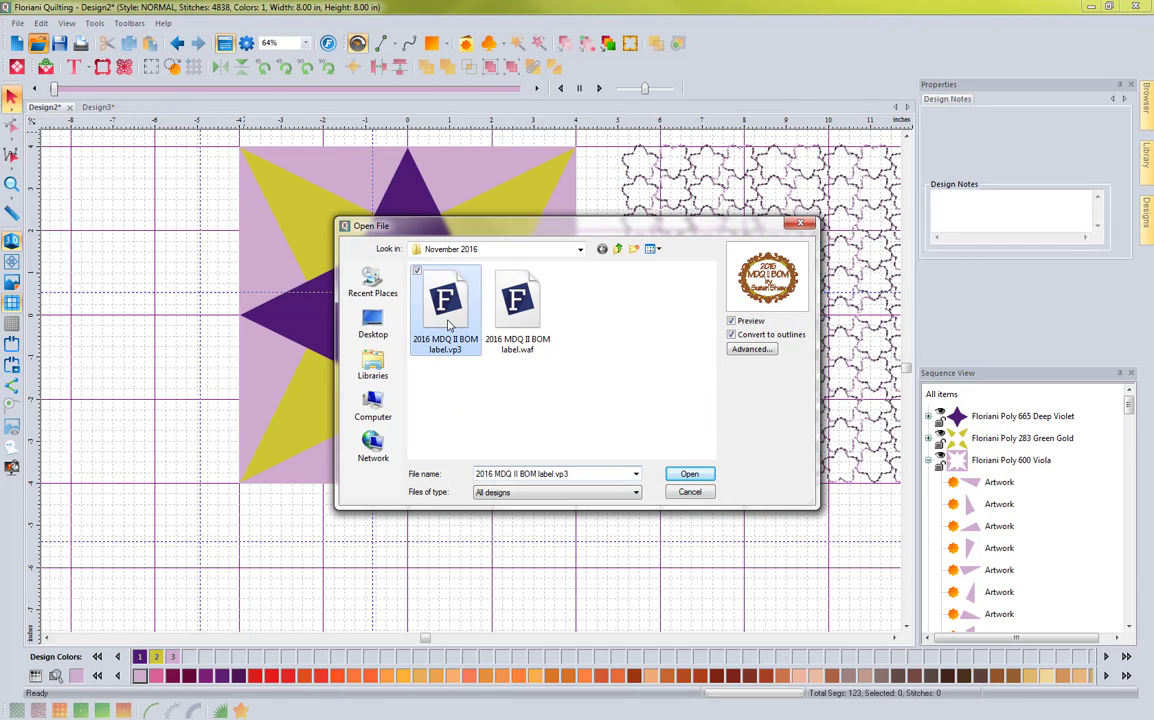
pyautogui.click(690, 476)
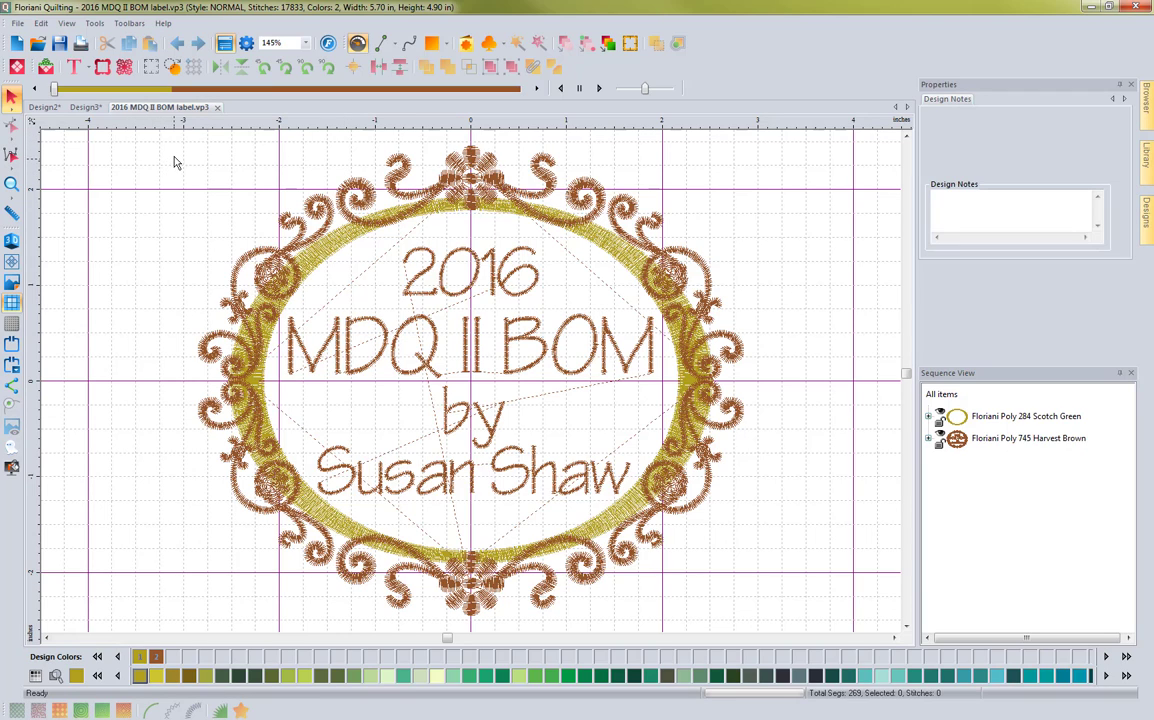
# Set the thread chart for color matching on loading to Embroidery in the preferences.
pyautogui.click(247, 44)
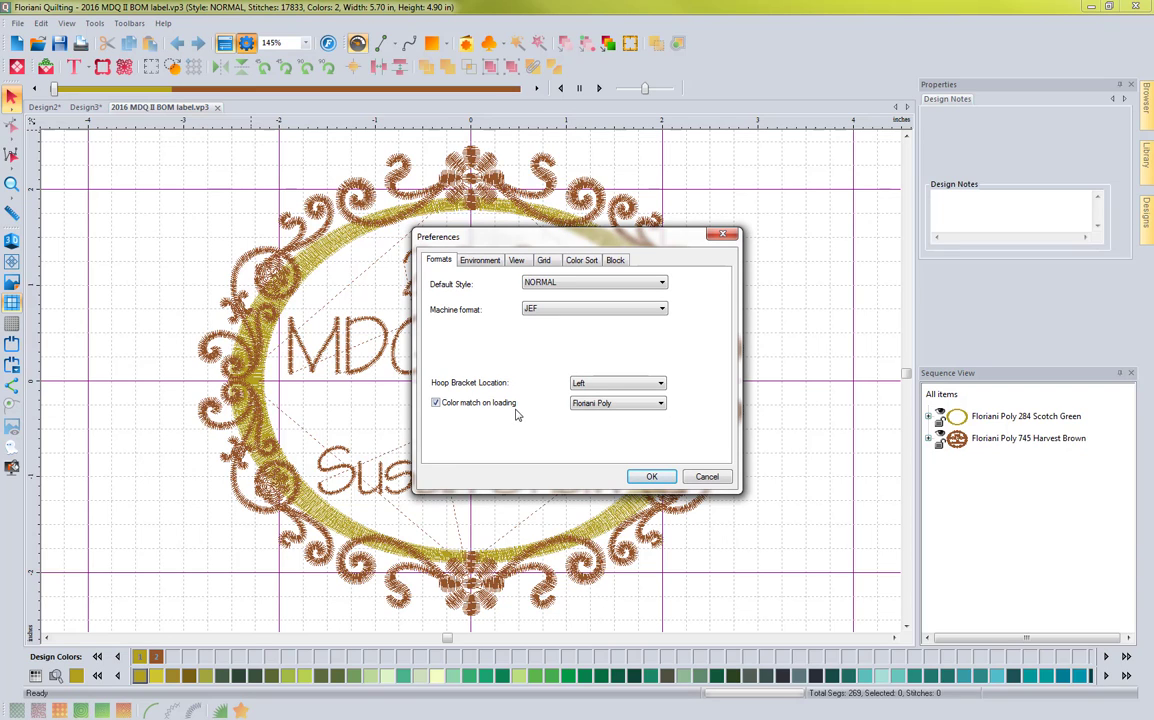
pyautogui.click(659, 404)
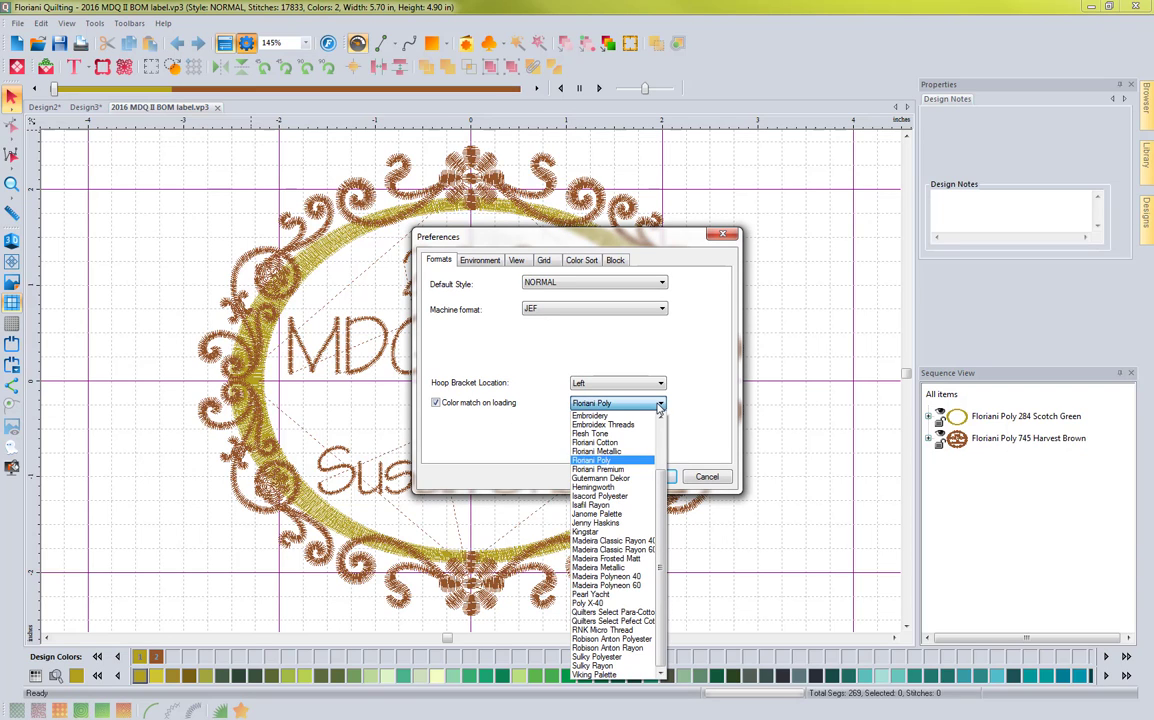
pyautogui.click(632, 416)
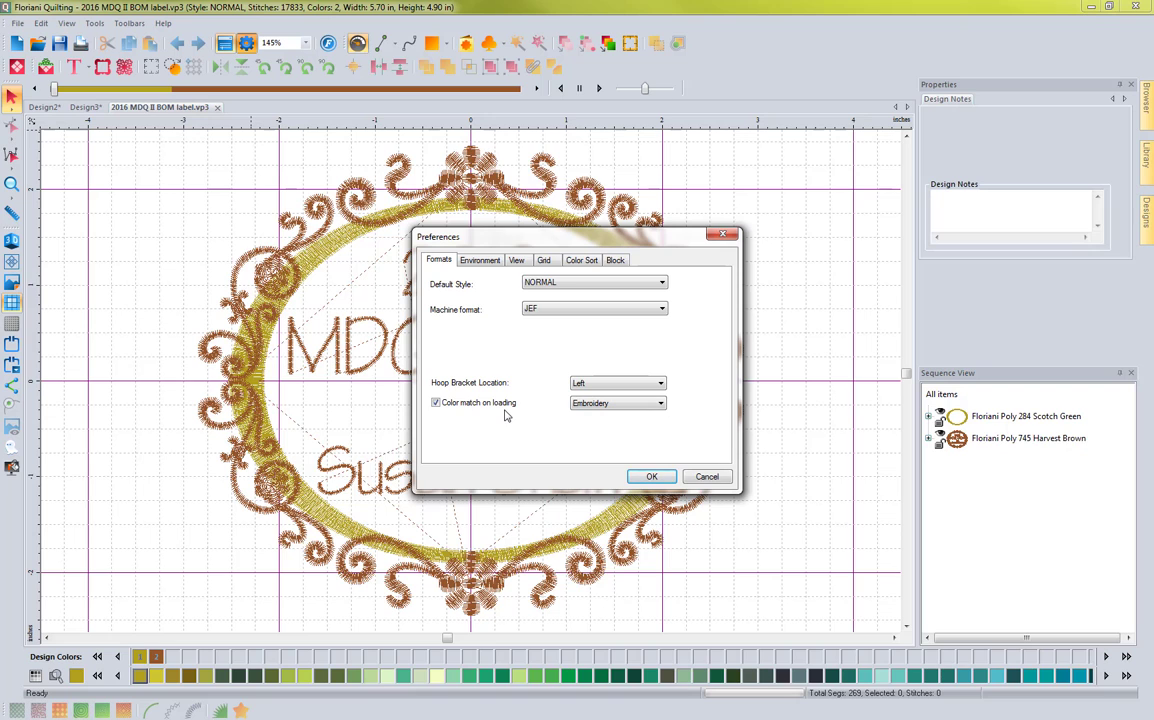
pyautogui.click(651, 477)
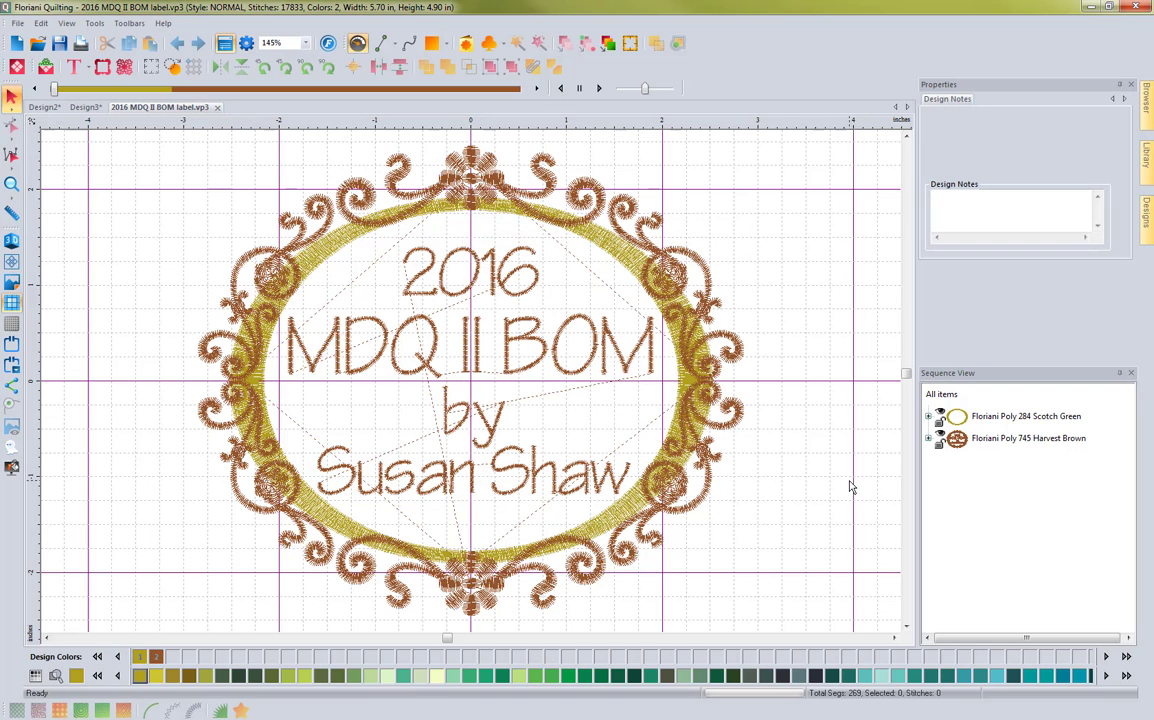
# Close and reopen 2016 MDQ II BOM label.vp3 so it loads with the new thread chart, and display its stitches in 3D.
pyautogui.click(218, 108)
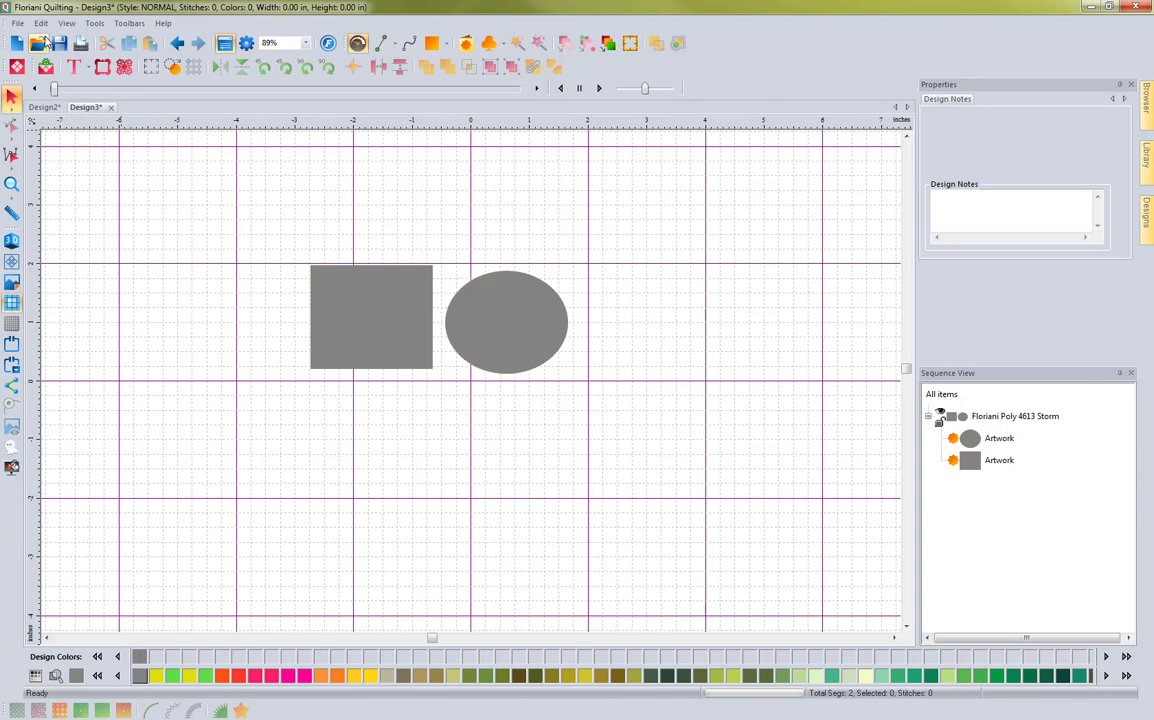
pyautogui.click(40, 45)
pyautogui.click(445, 300)
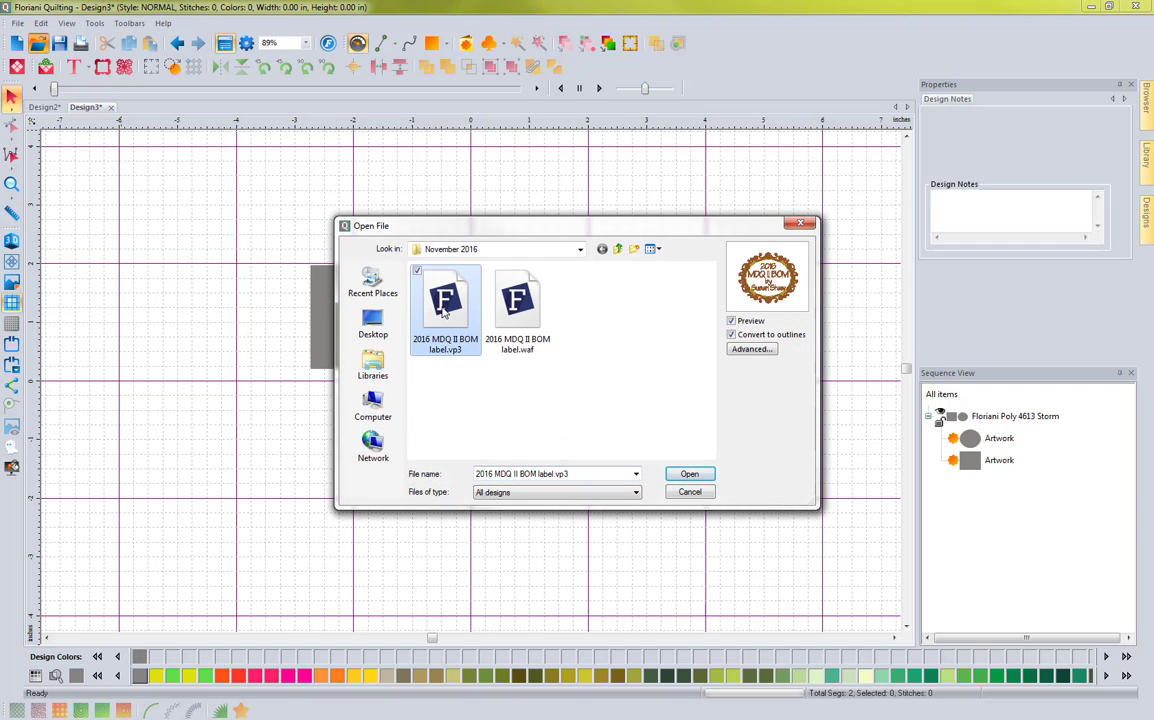
pyautogui.click(689, 473)
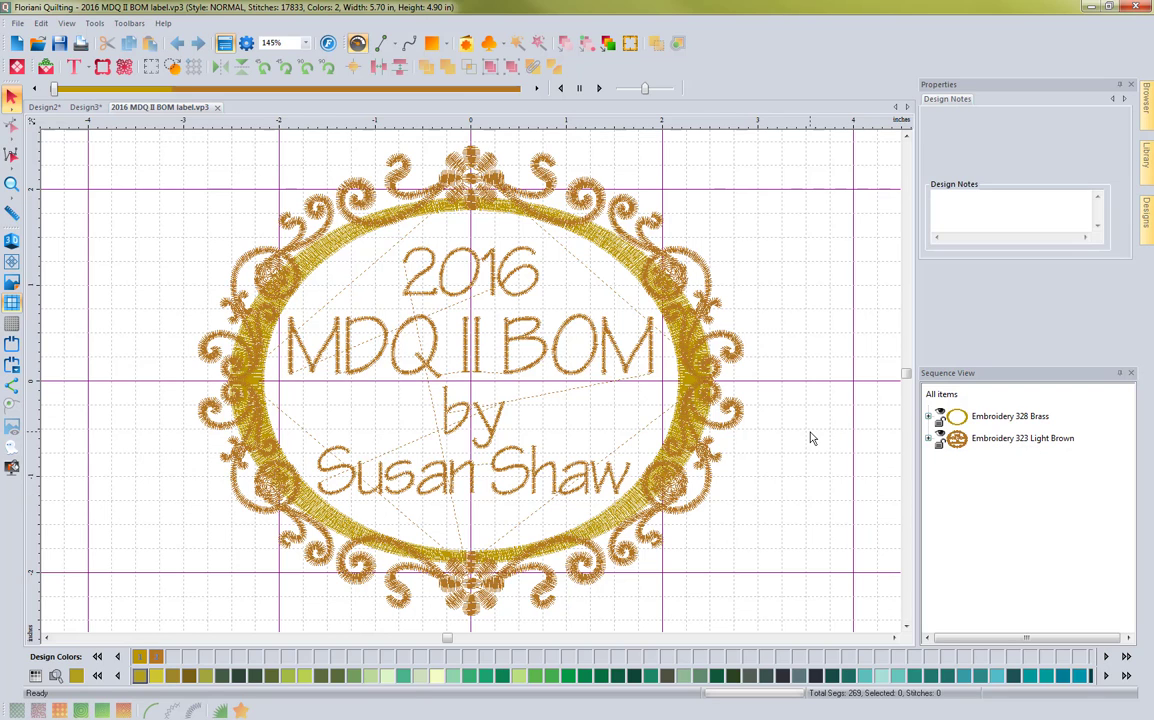
pyautogui.click(12, 241)
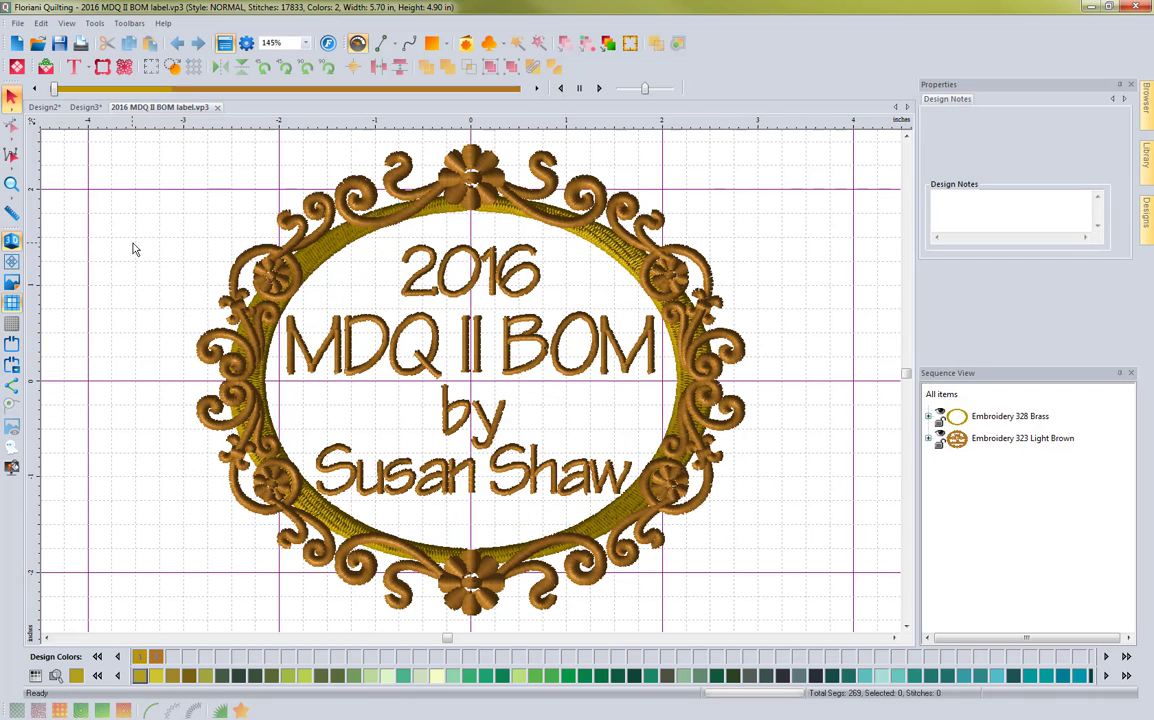